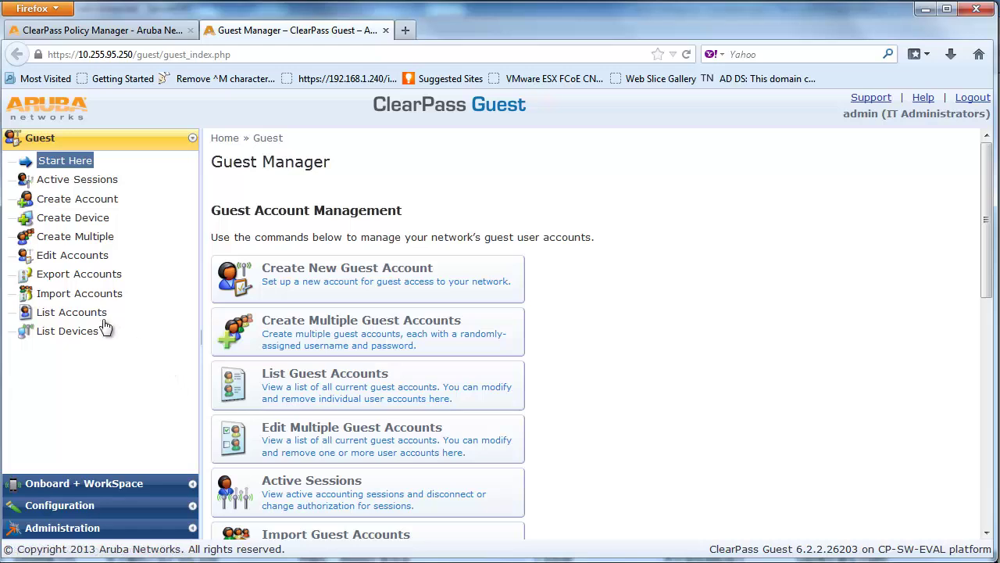
Start a new guest account and enter the visitor name guest001
click(99, 315)
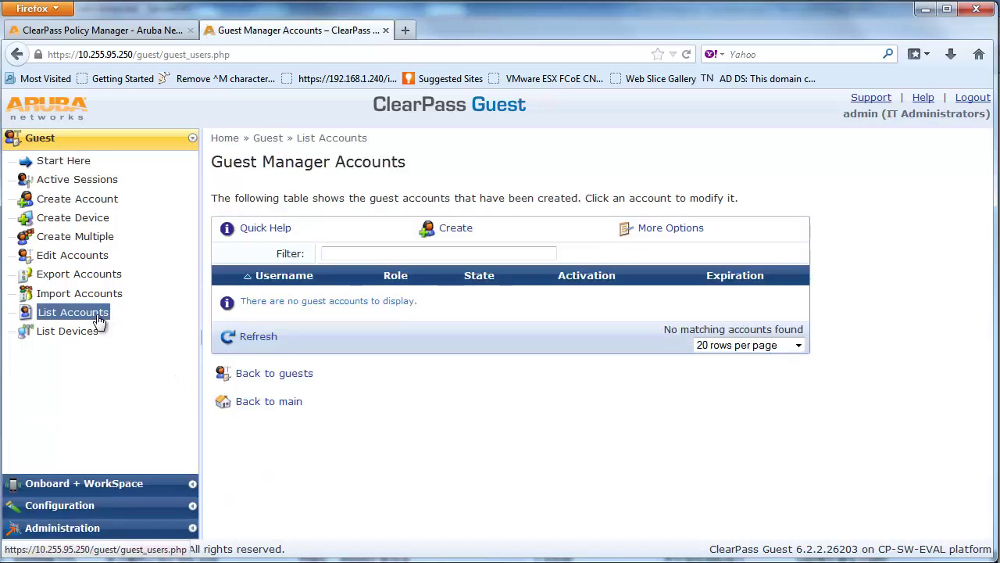
click(440, 232)
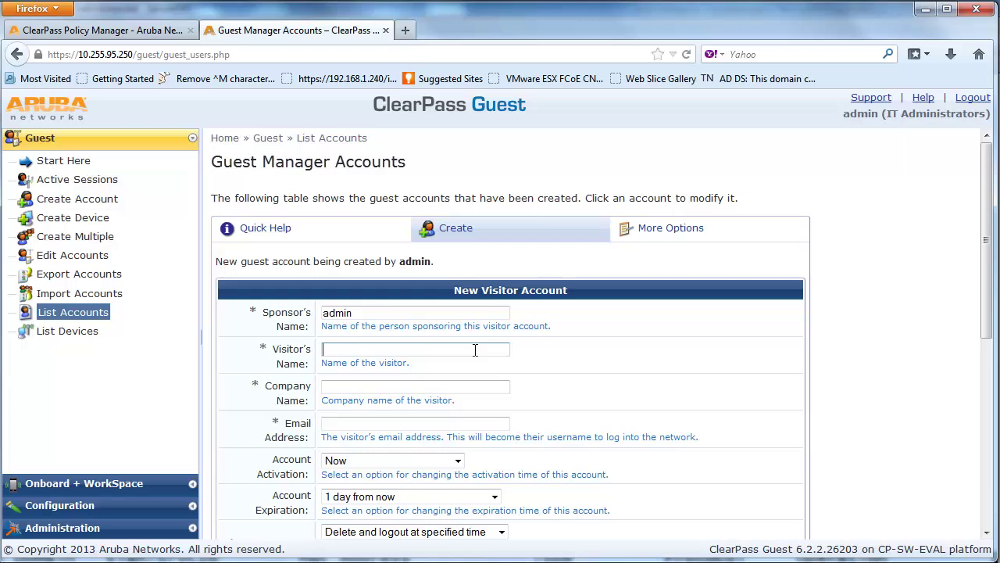
text(guest001)
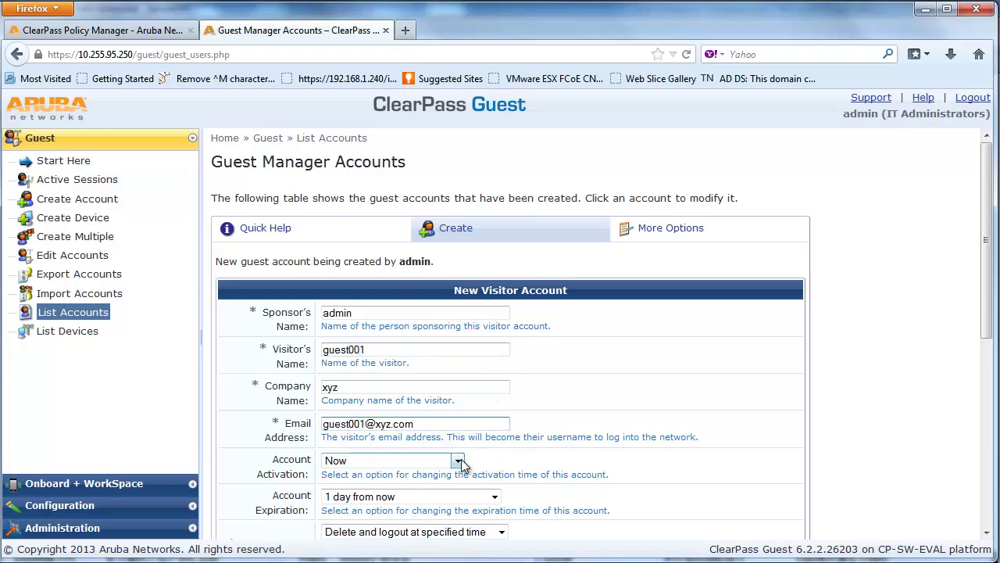
Make the account active Now, expiring in one week, and accept the terms of use
click(459, 460)
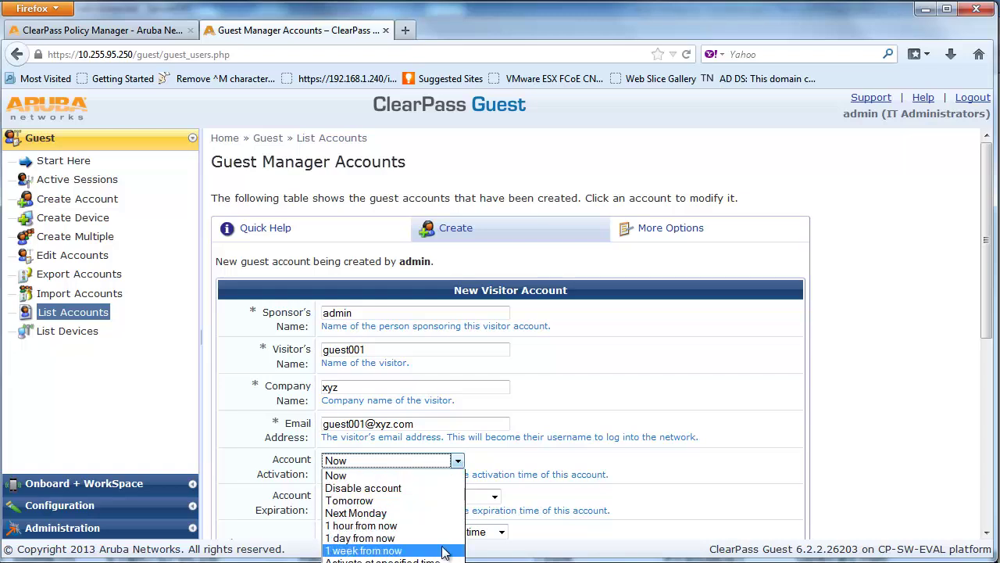
click(367, 550)
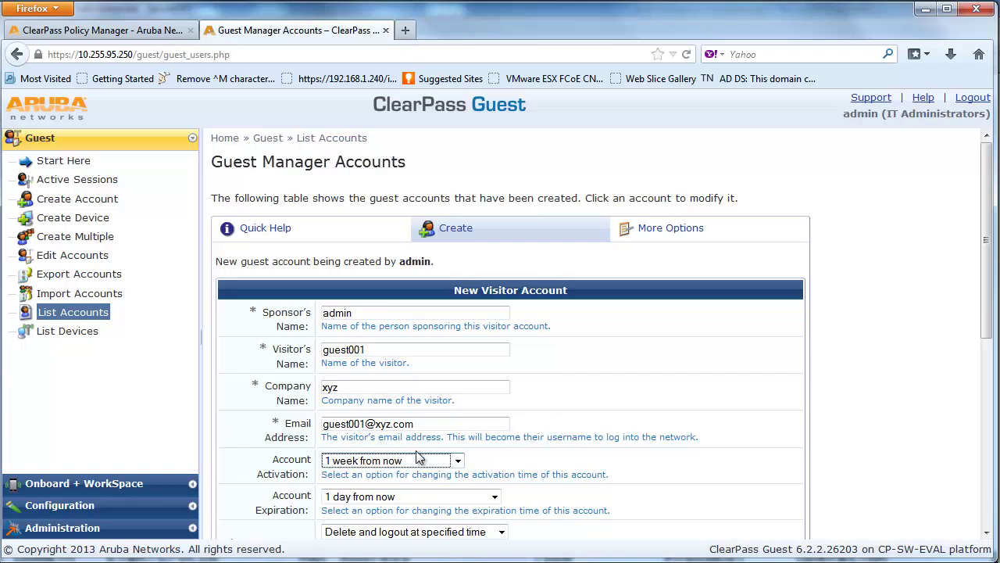
click(453, 462)
click(448, 477)
scroll(992, 443, down, 5)
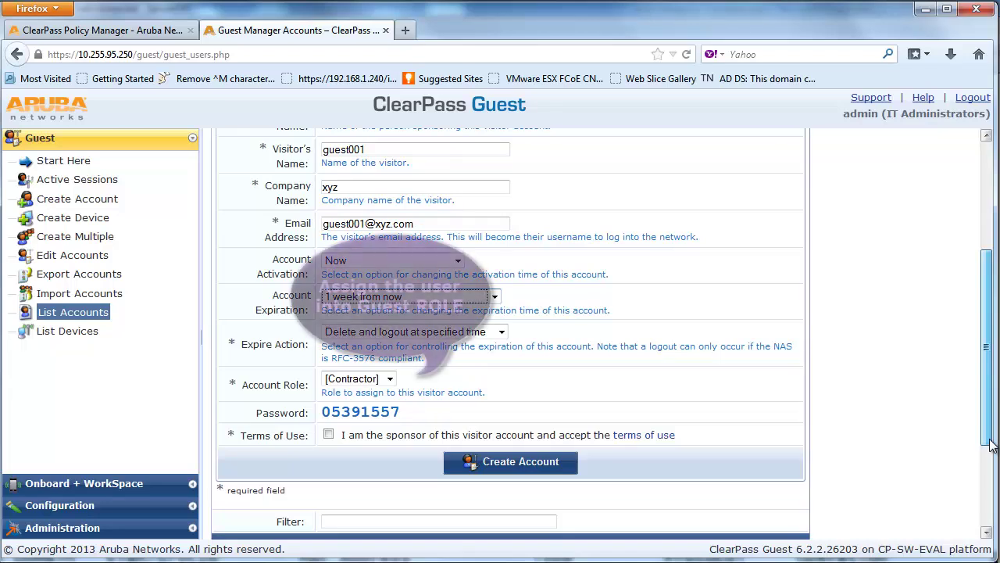
click(329, 434)
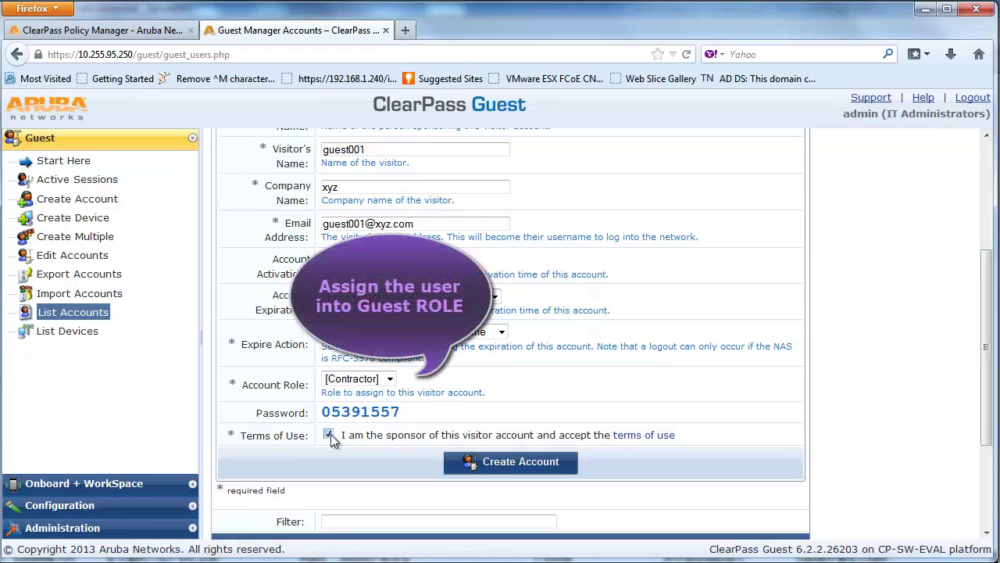
Create the guest001 account, then go to Configuration > Web Logins
click(485, 464)
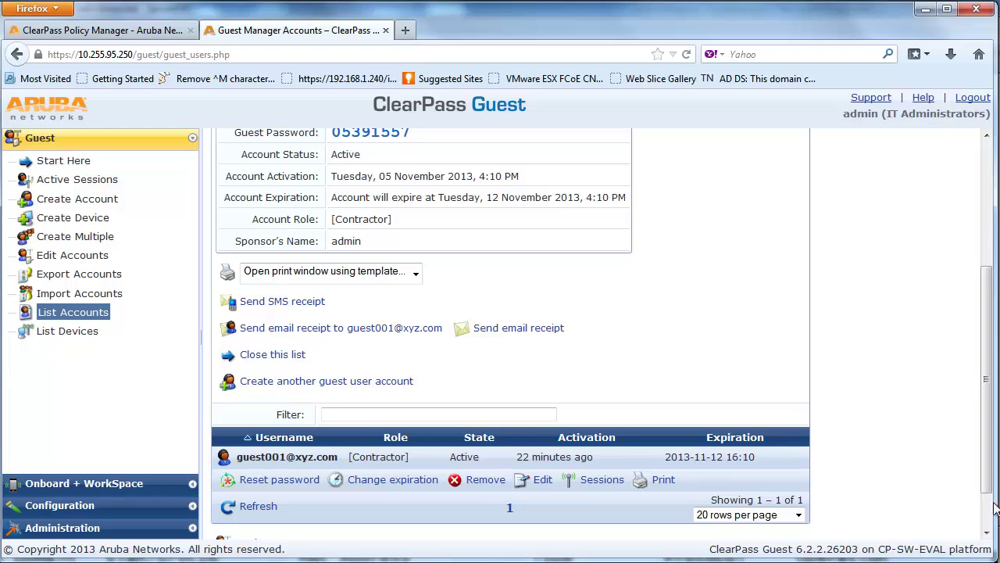
drag(982, 478, 982, 417)
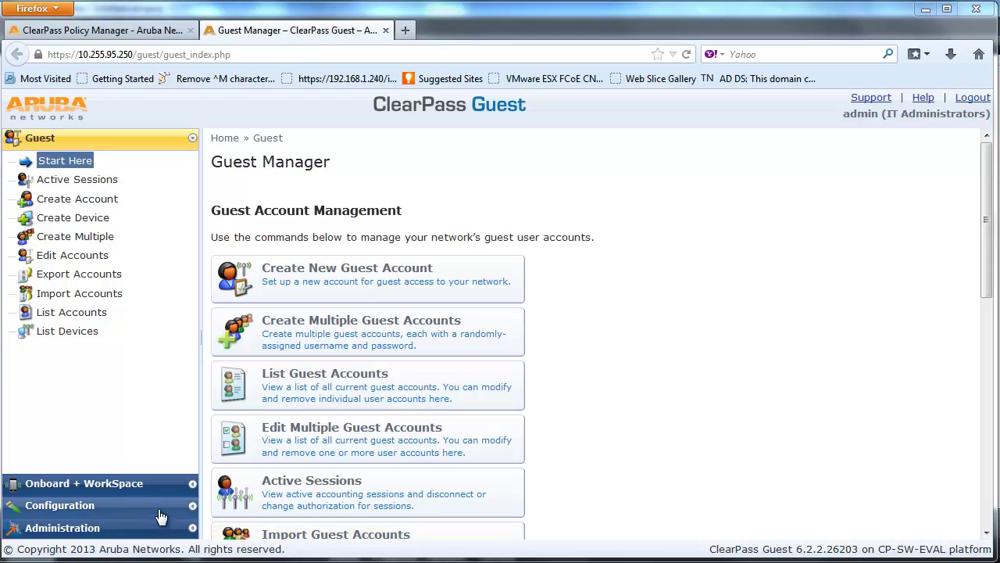
click(161, 506)
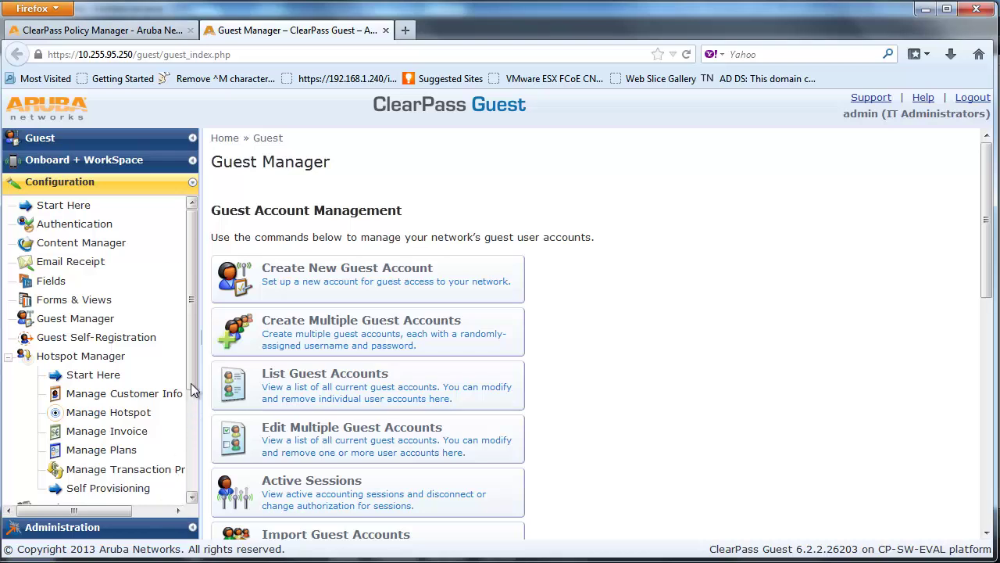
drag(193, 358, 182, 483)
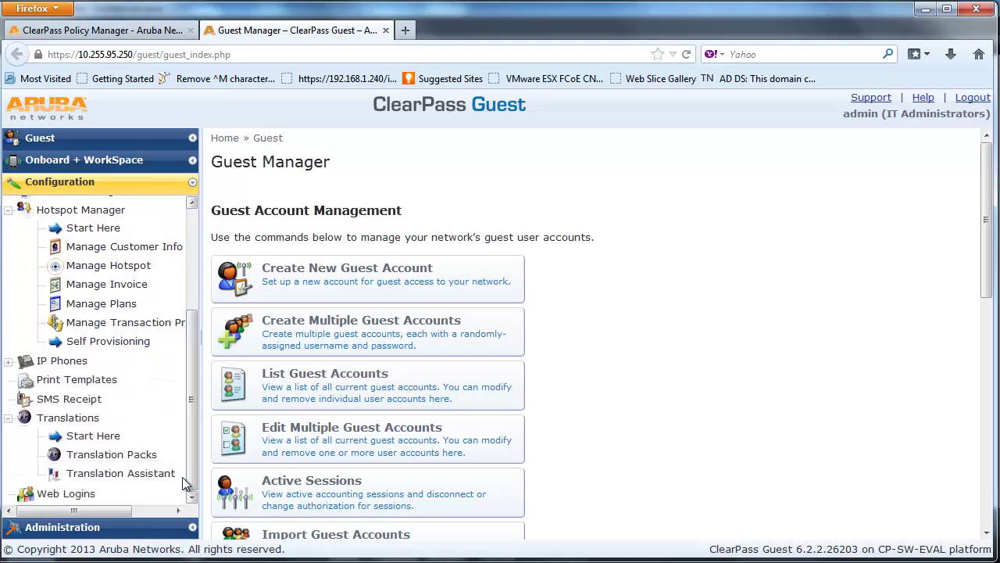
click(74, 494)
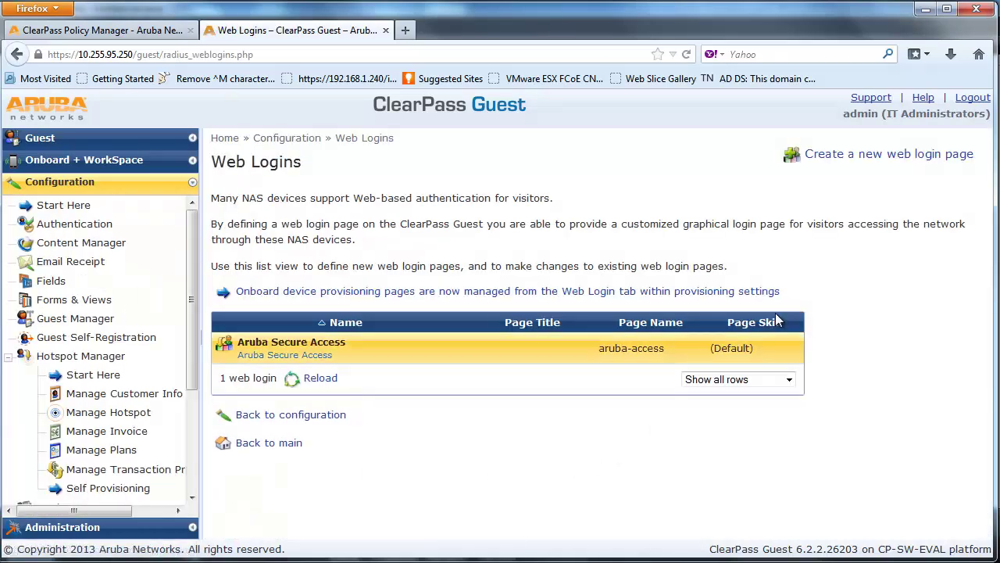
Start a web login named Alcatel-Lucent Secure Access, page secure-access, with a matching description
click(841, 156)
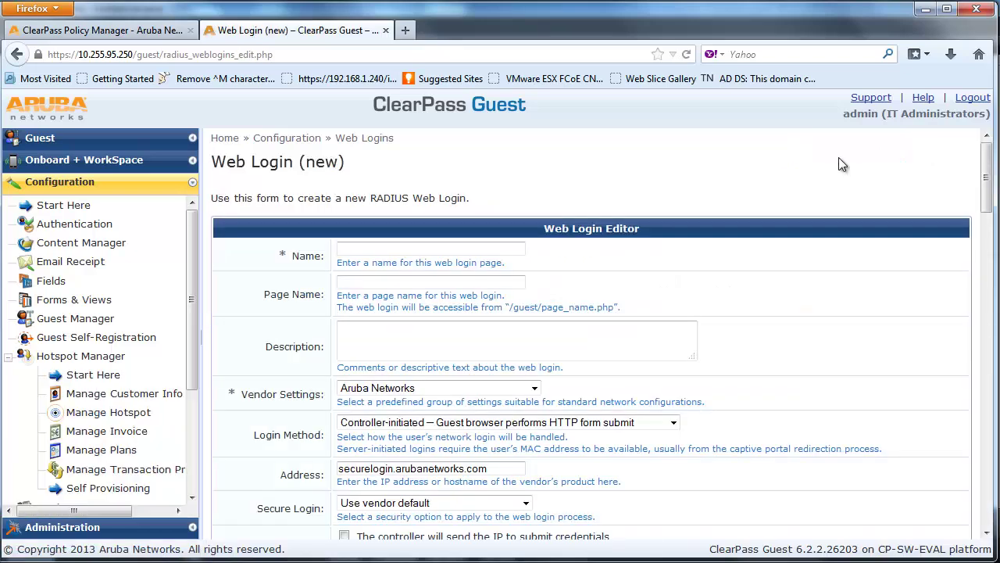
click(479, 245)
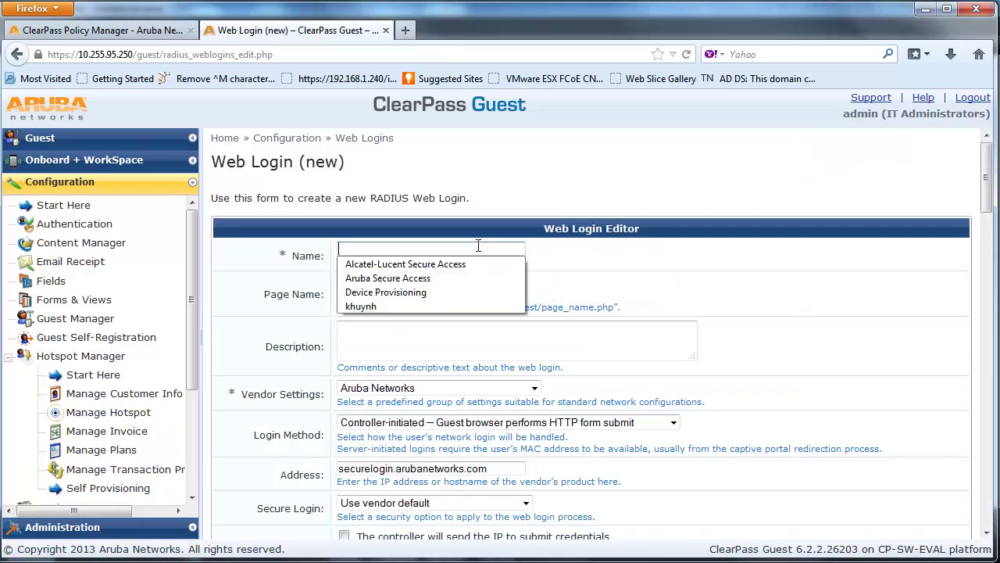
click(471, 262)
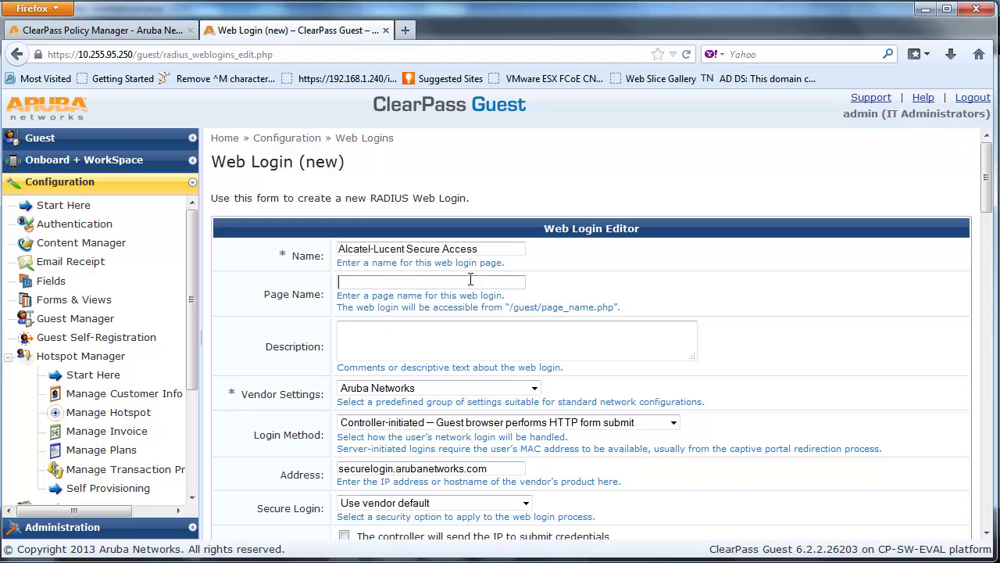
text(se)
click(472, 291)
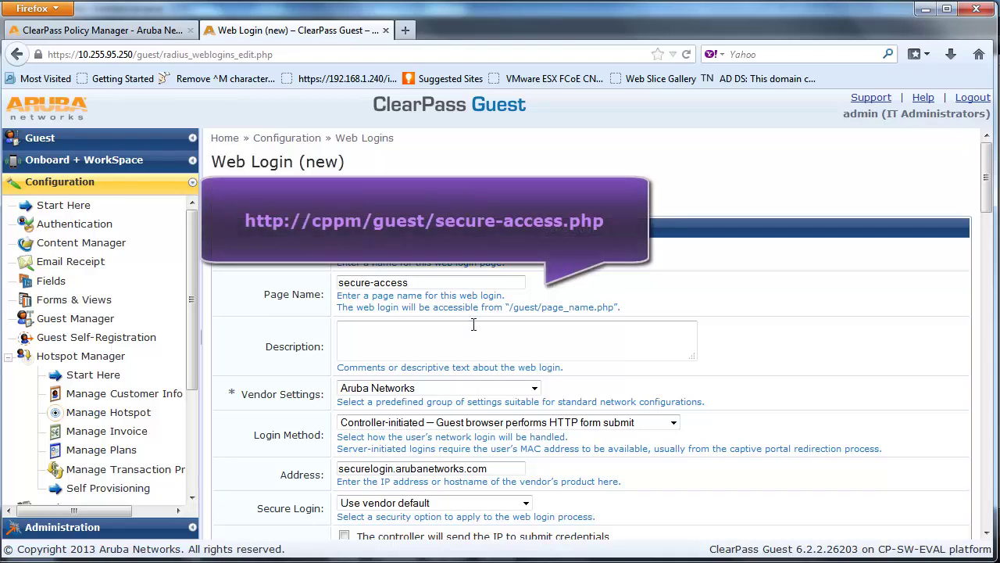
click(473, 324)
text(Alcatel-Lucent Secure Access)
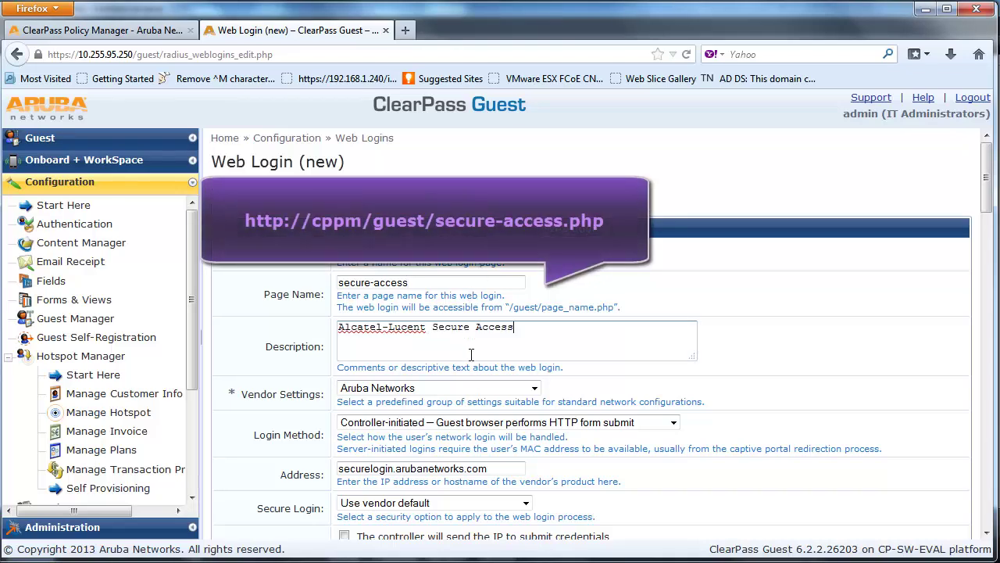
Set the vendor to Alcatel-Lucent with server-initiated change of authorization login
click(534, 388)
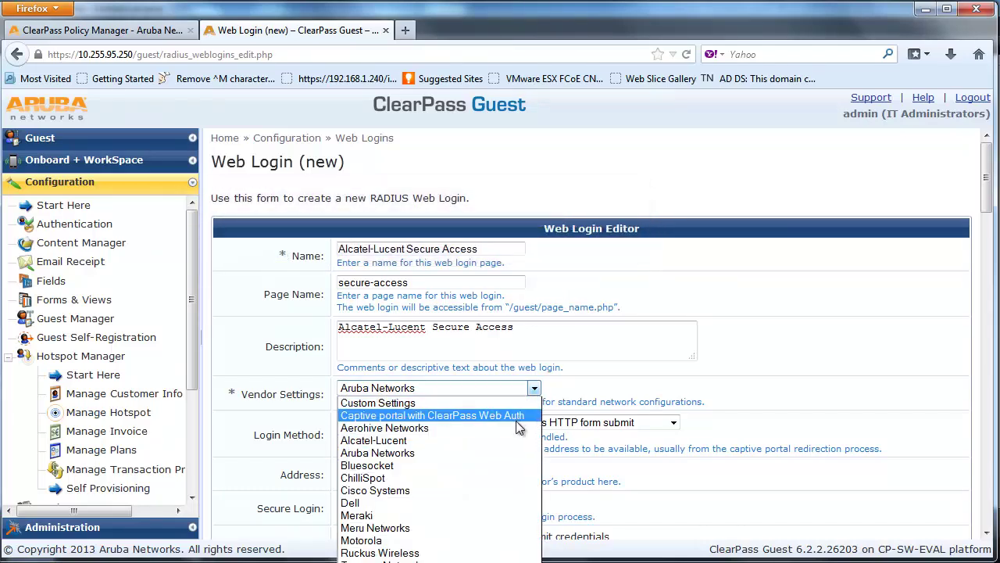
click(512, 439)
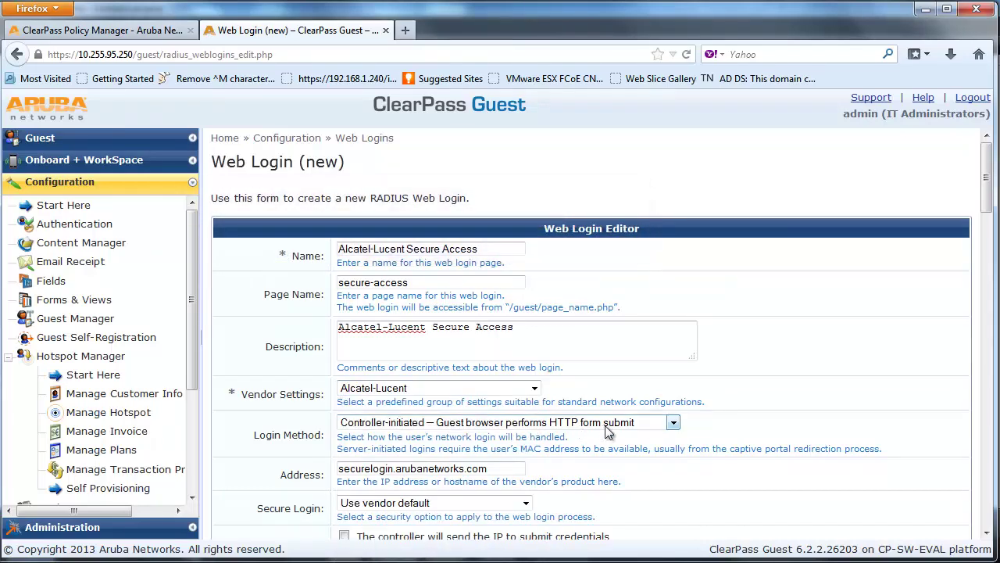
click(673, 423)
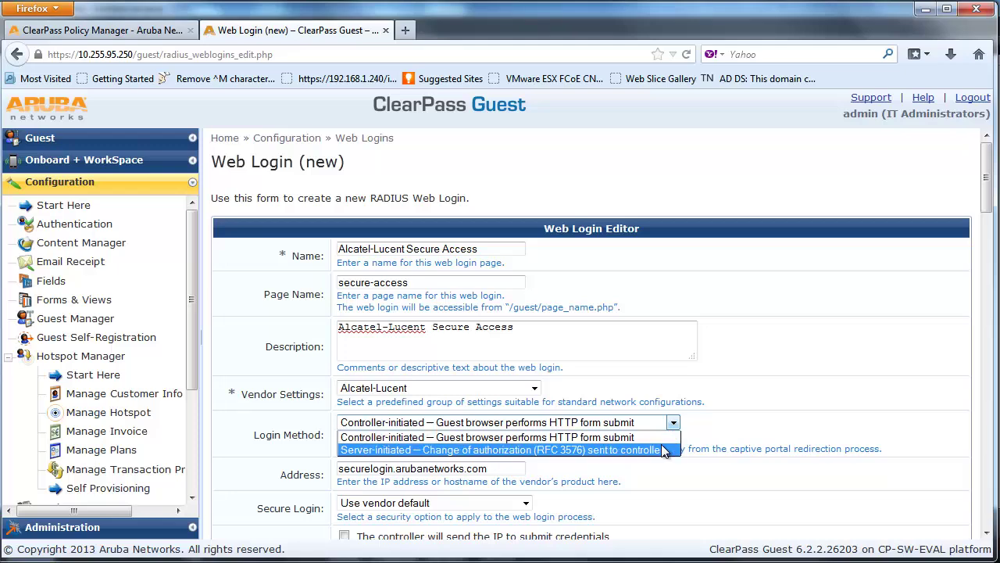
click(662, 450)
scroll(678, 447, down, 4)
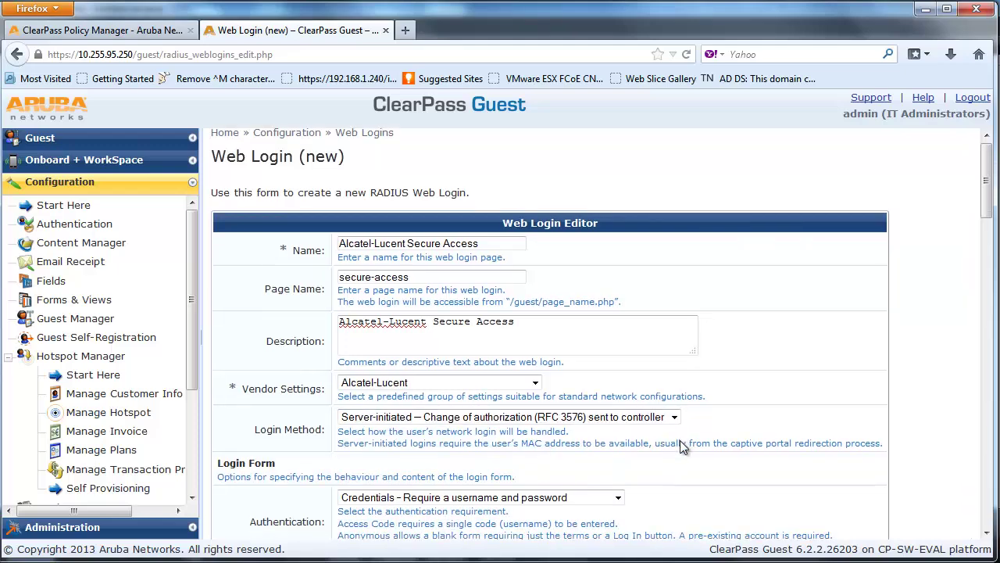
Turn off the extra pre-auth check and require Terms and Conditions confirmation
scroll(680, 447, down, 2)
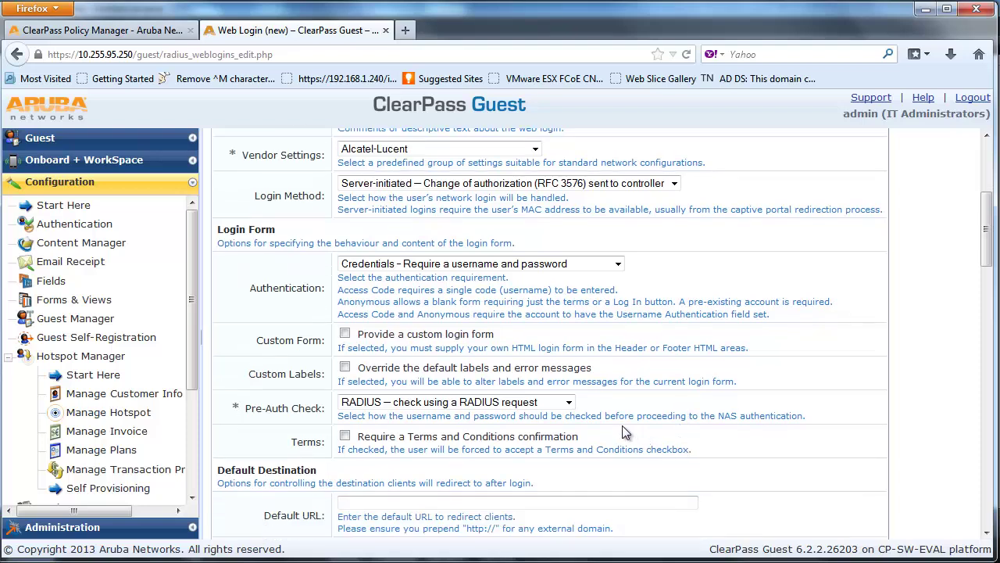
click(568, 403)
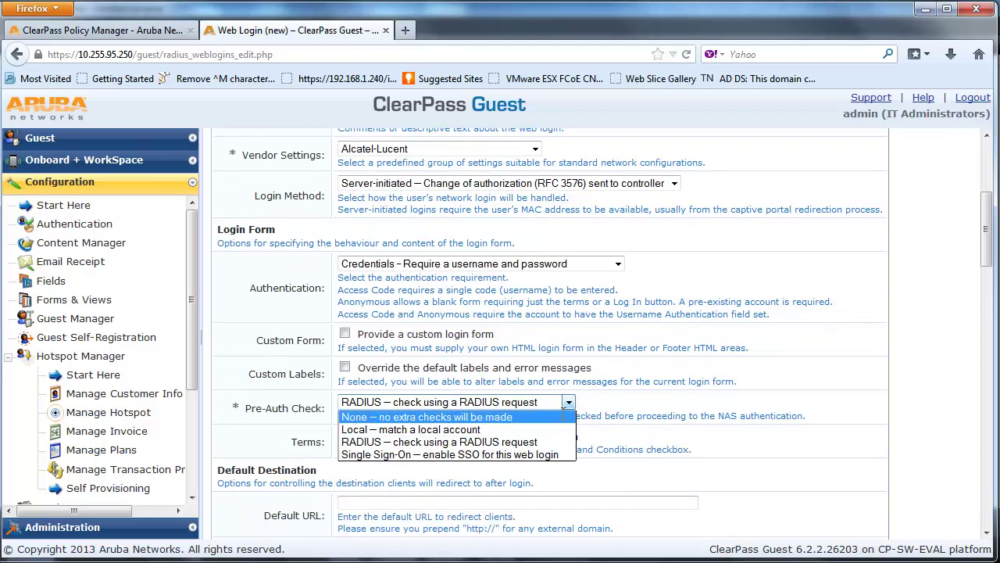
click(564, 417)
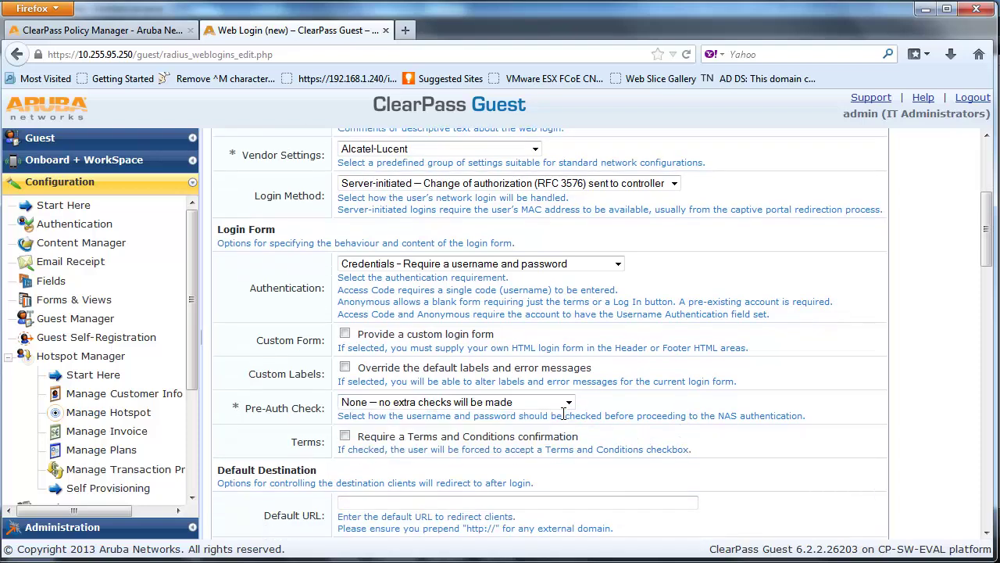
click(344, 435)
scroll(626, 501, down, 3)
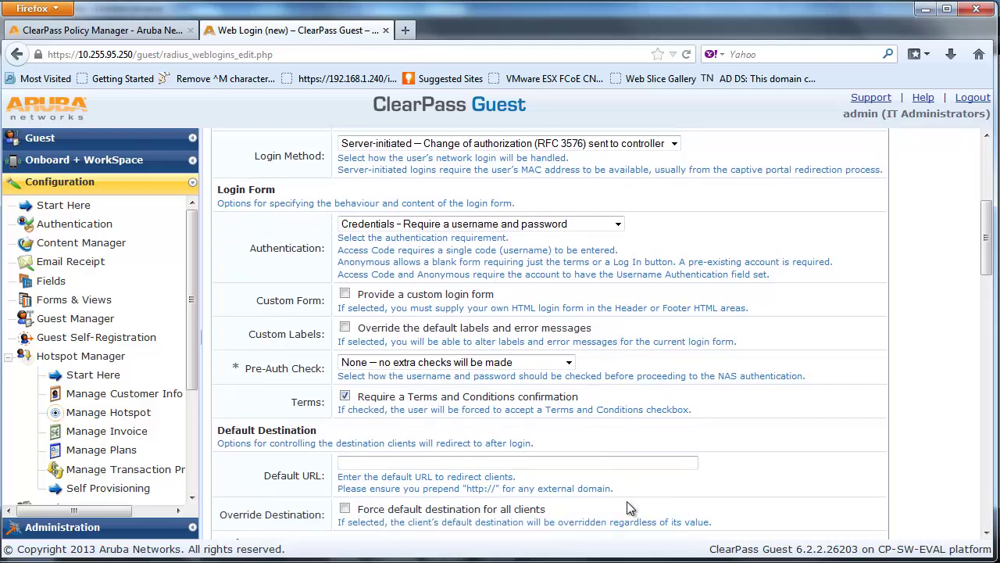
click(582, 382)
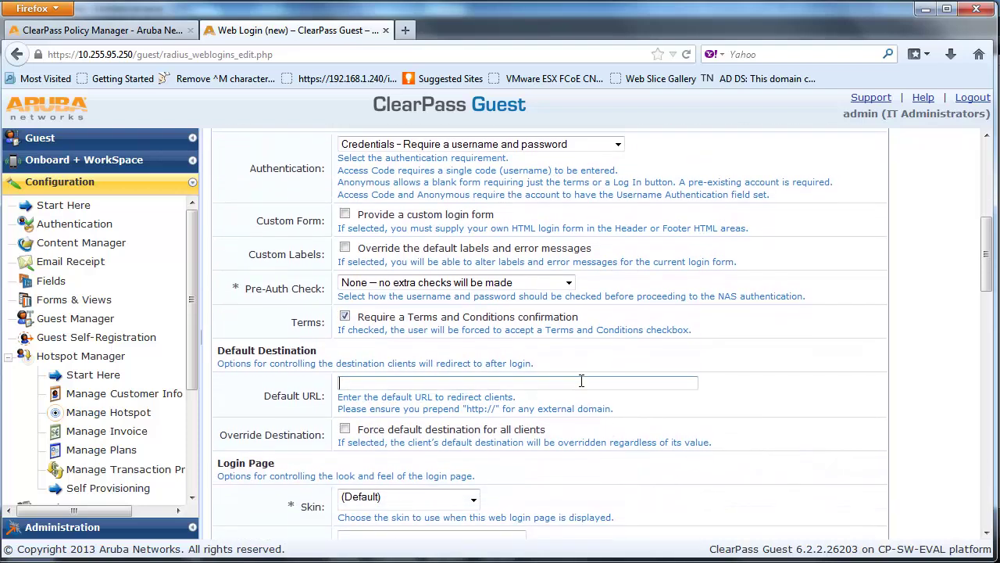
text(http)
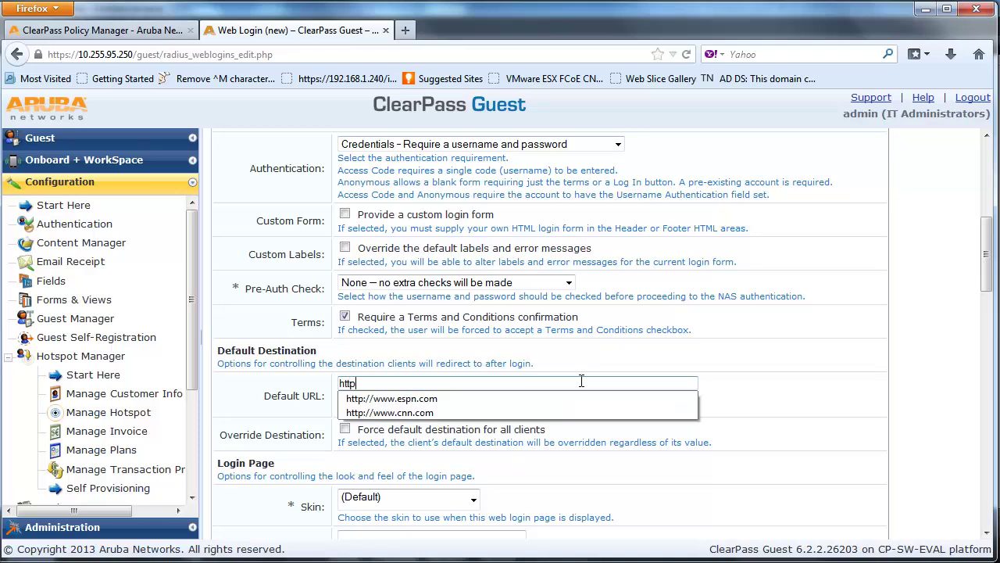
text(://www.cnn)
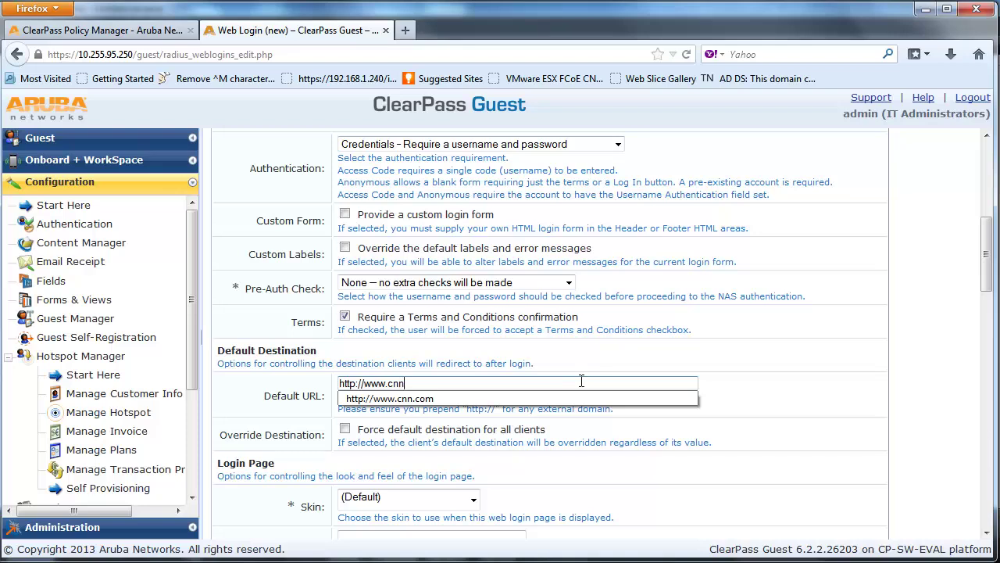
text(.com)
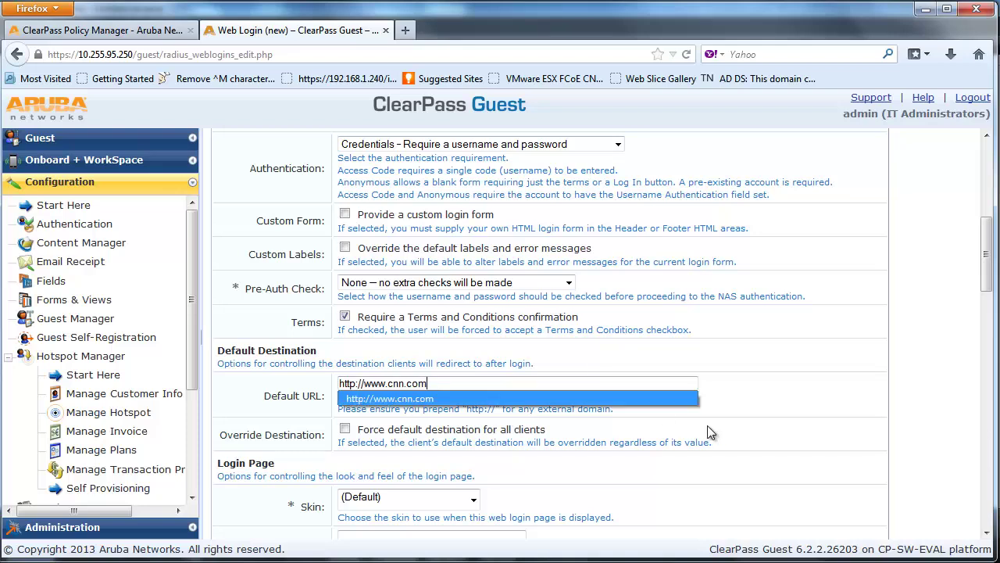
click(581, 398)
click(345, 429)
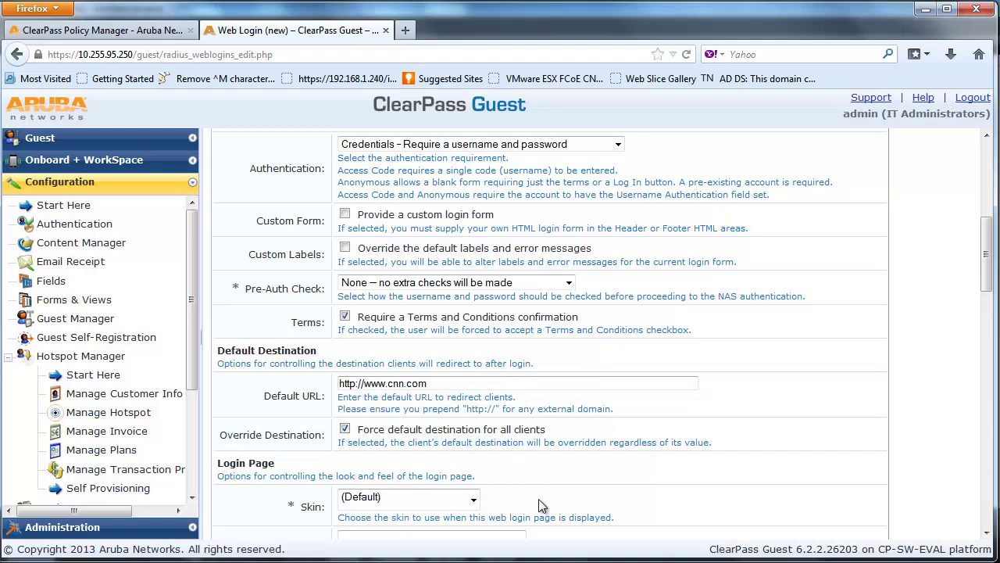
Choose Custom Skin 1, set a 5-second login delay, and save the web login
scroll(538, 495, down, 1)
click(475, 464)
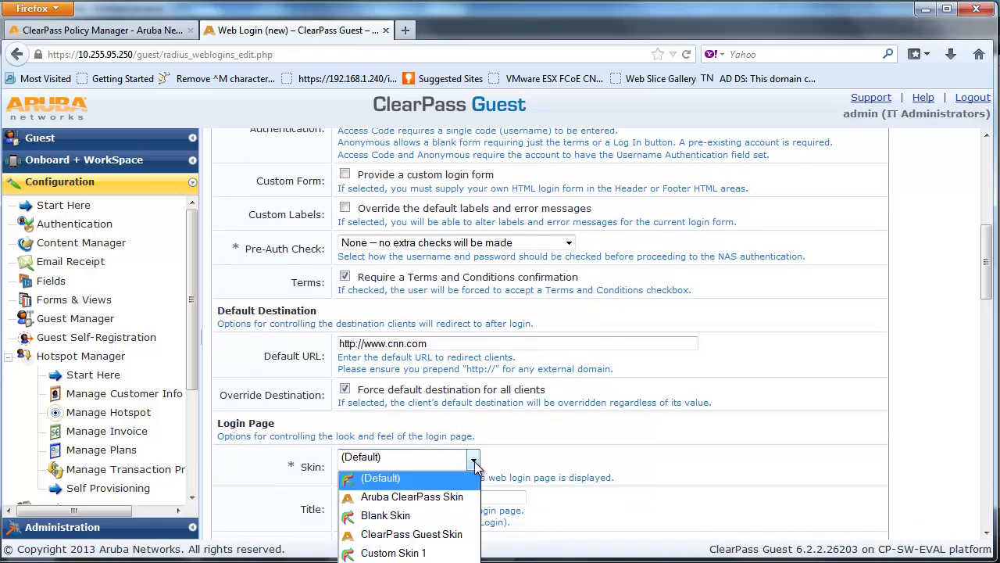
click(449, 554)
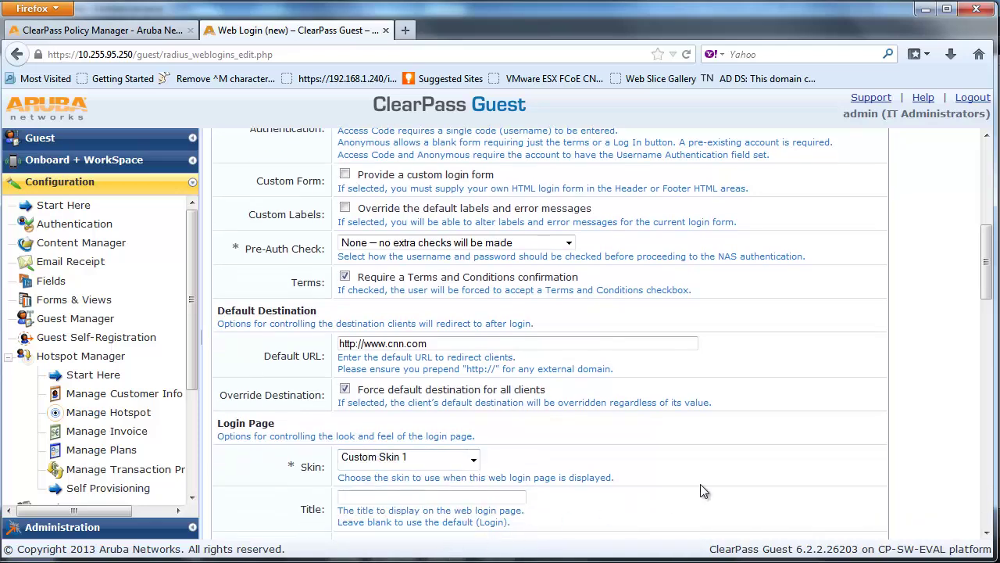
scroll(701, 484, down, 1)
key(Tab)
key(Tab)
key(Tab)
key(Tab)
key(Tab)
key(Tab)
key(Tab)
key(Tab)
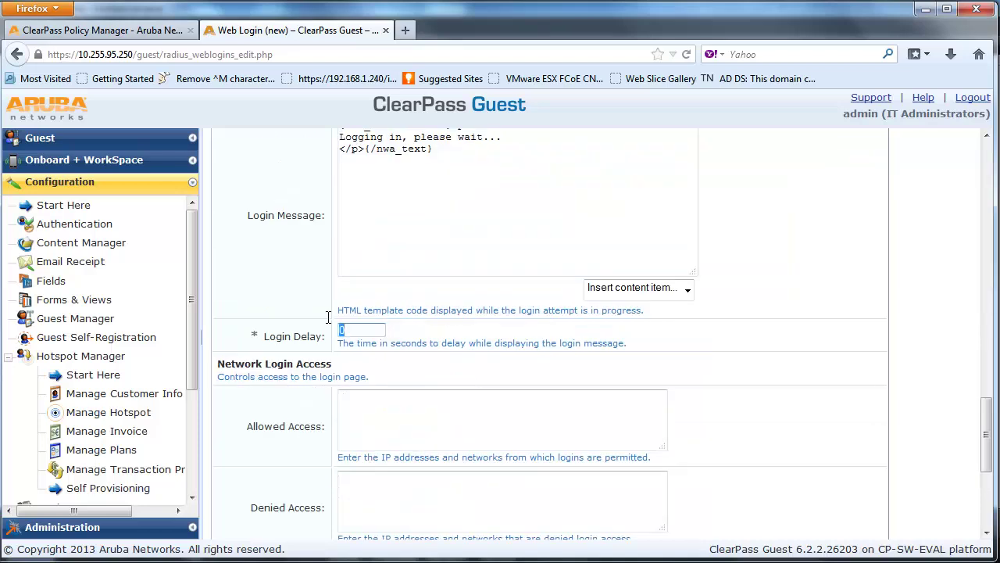
text(5)
scroll(728, 425, down, 5)
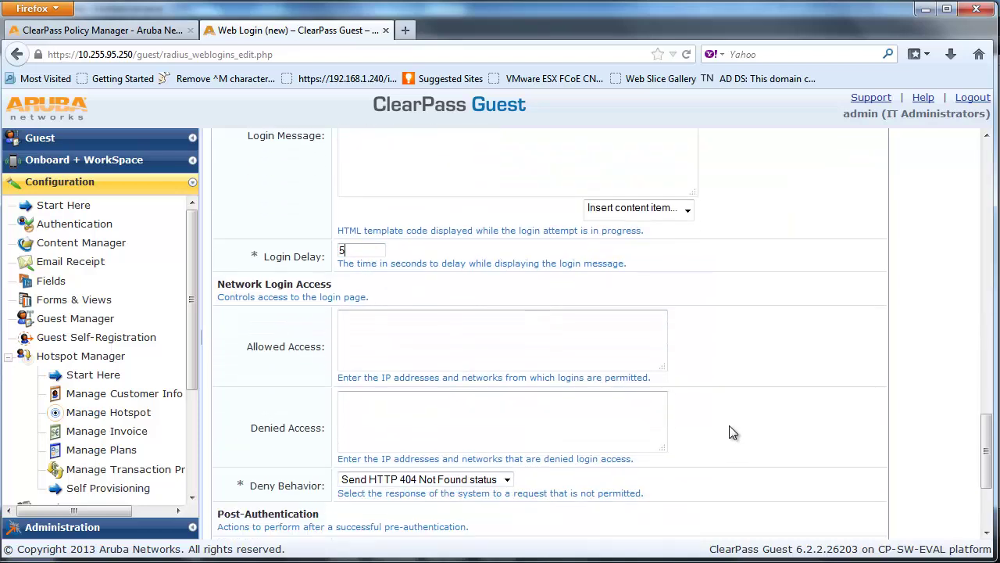
scroll(729, 425, down, 2)
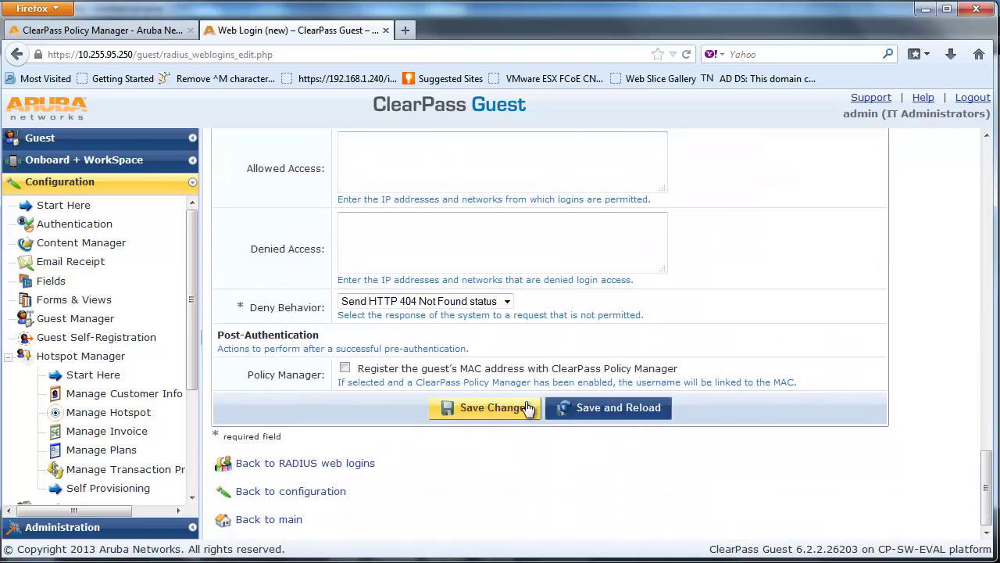
click(526, 408)
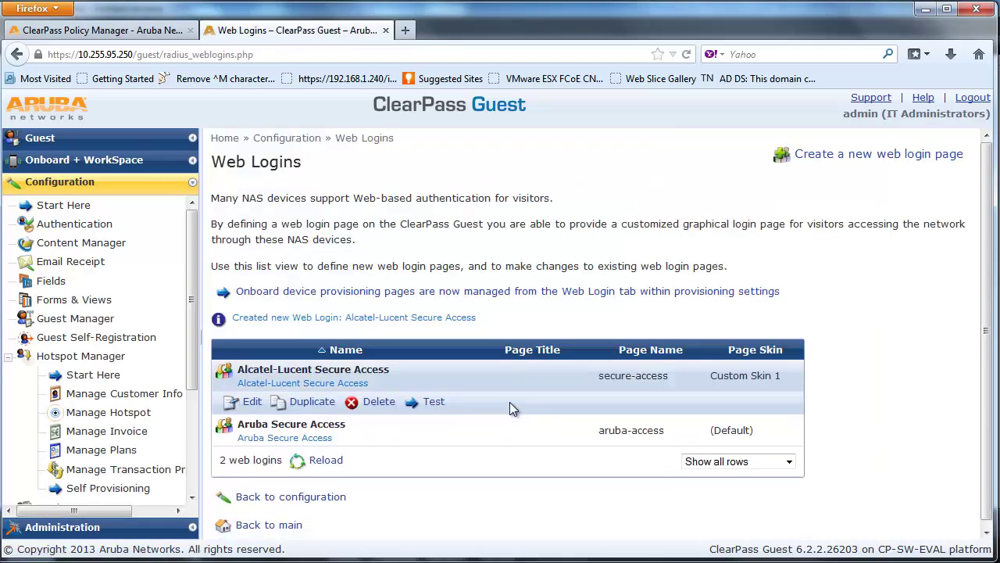
Preview the Alcatel-Lucent Secure Access login page with its Test link
click(437, 400)
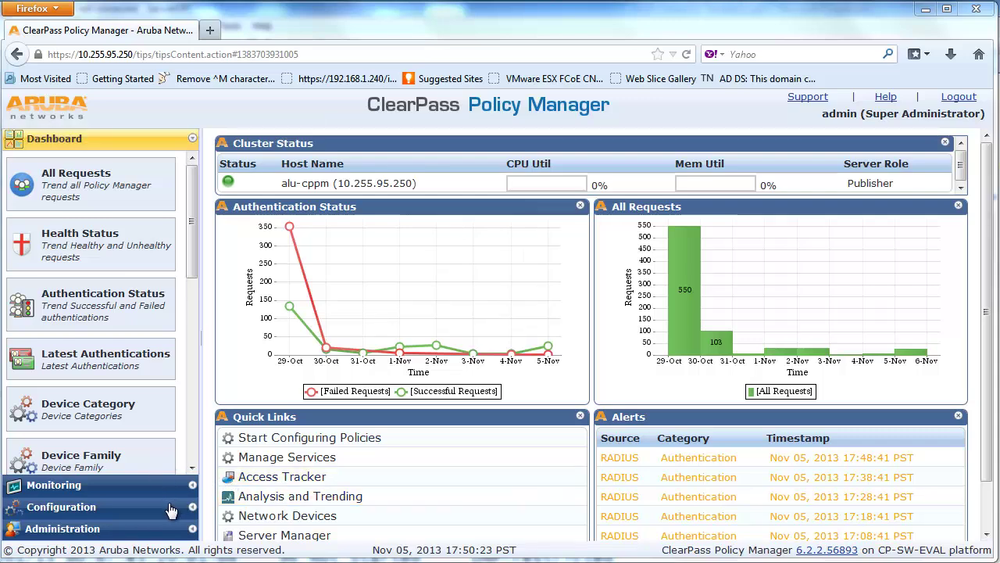
Add a new enforcement profile using the RADIUS Based Enforcement template
click(170, 508)
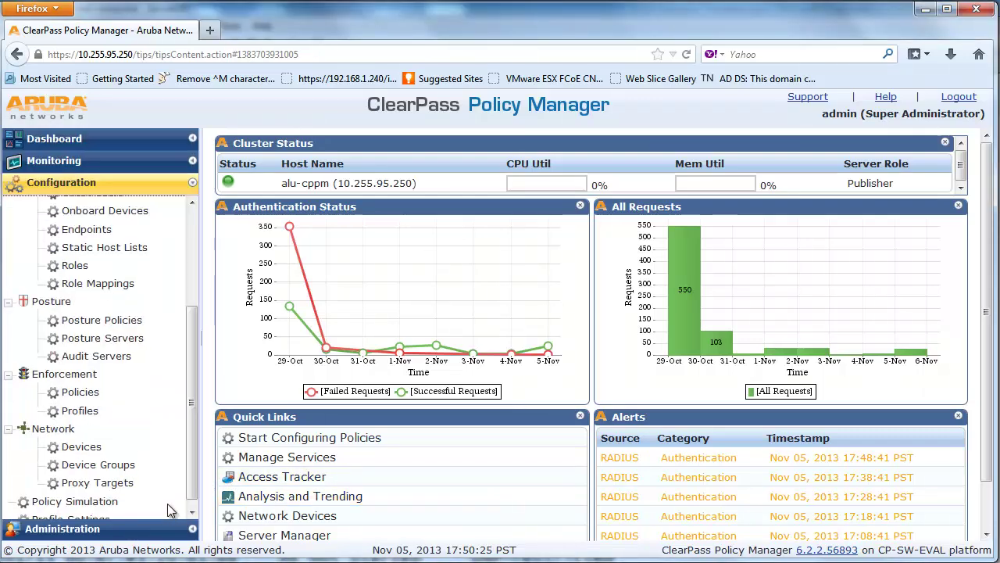
click(81, 411)
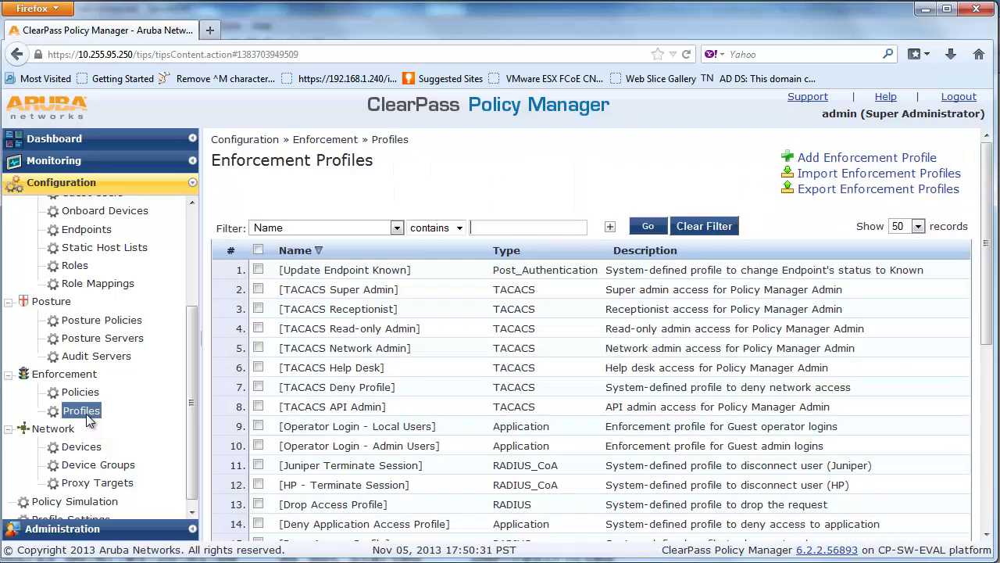
click(858, 160)
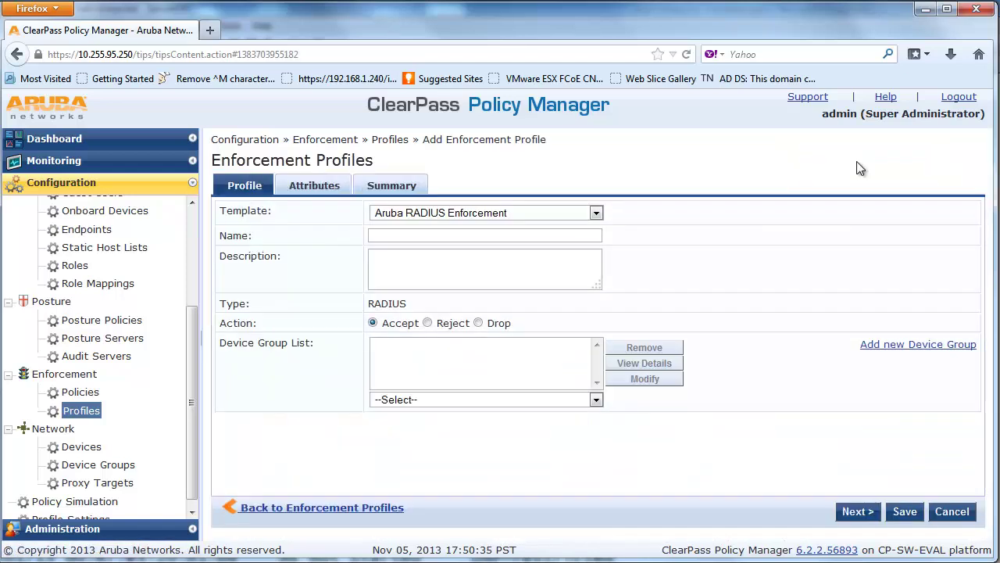
click(596, 213)
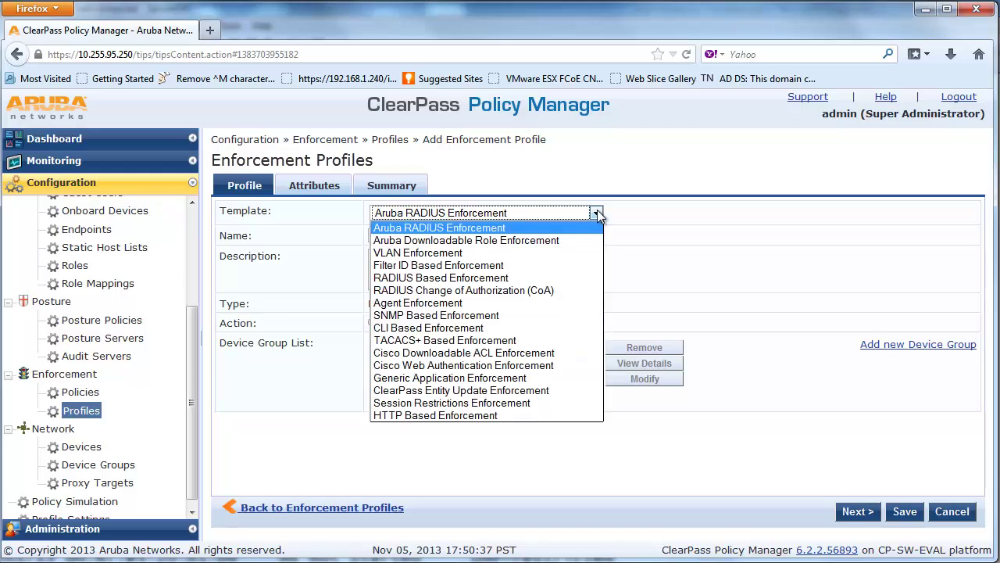
click(580, 277)
Name it ALU Restricted Profile with description 'return a radius UNP-restricted profile'
click(567, 236)
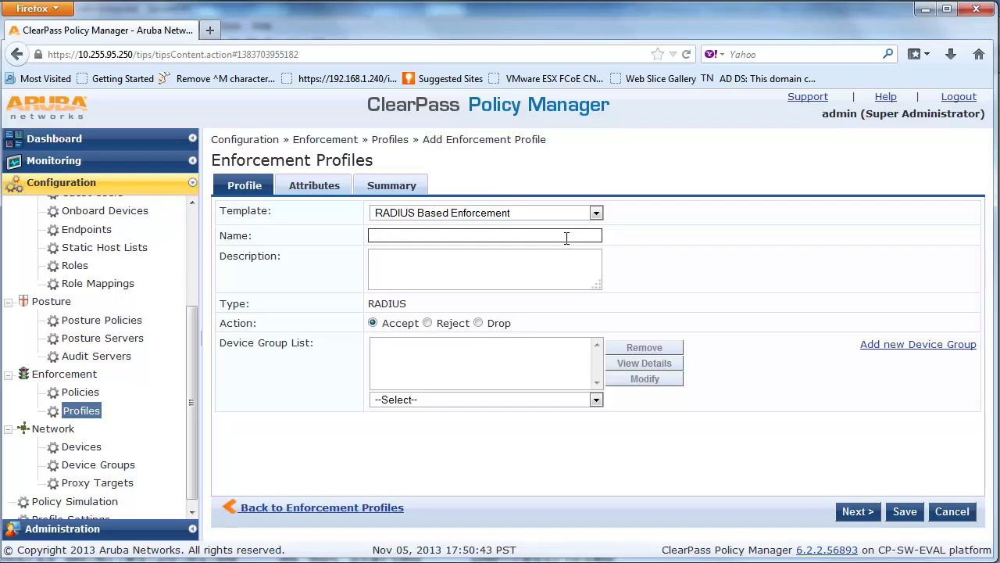
text(ALU Restr)
text(icted Profile)
key(Tab)
text(return a radius UNP)
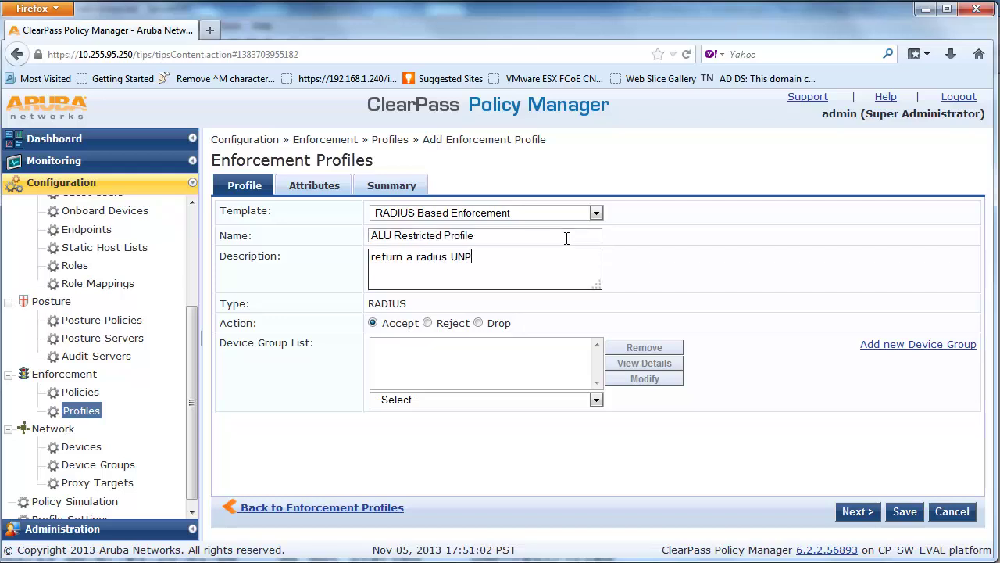
text(-restricted profile)
Add a Radius:IETF Filter-Id attribute with the value UNP-restricted
click(868, 518)
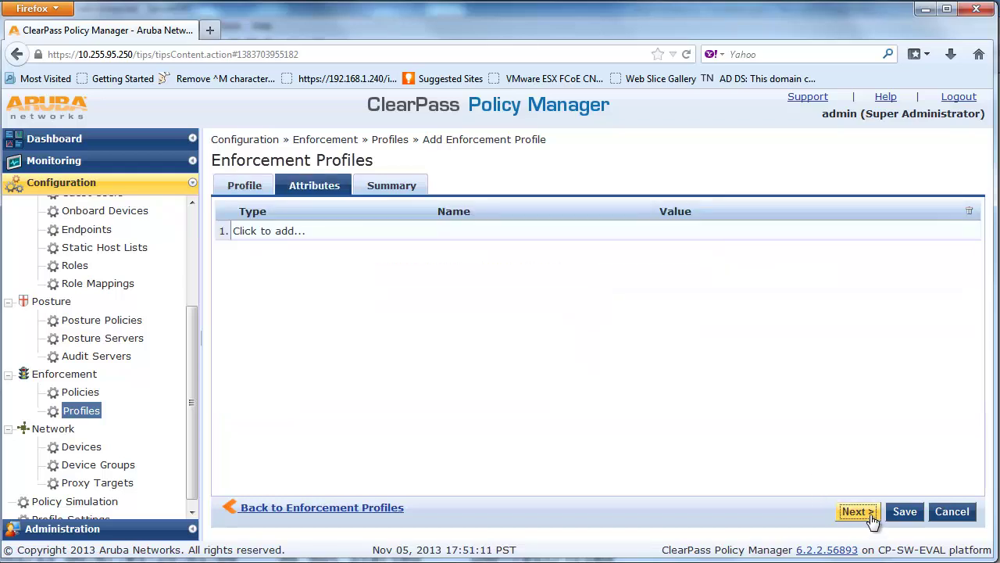
click(349, 233)
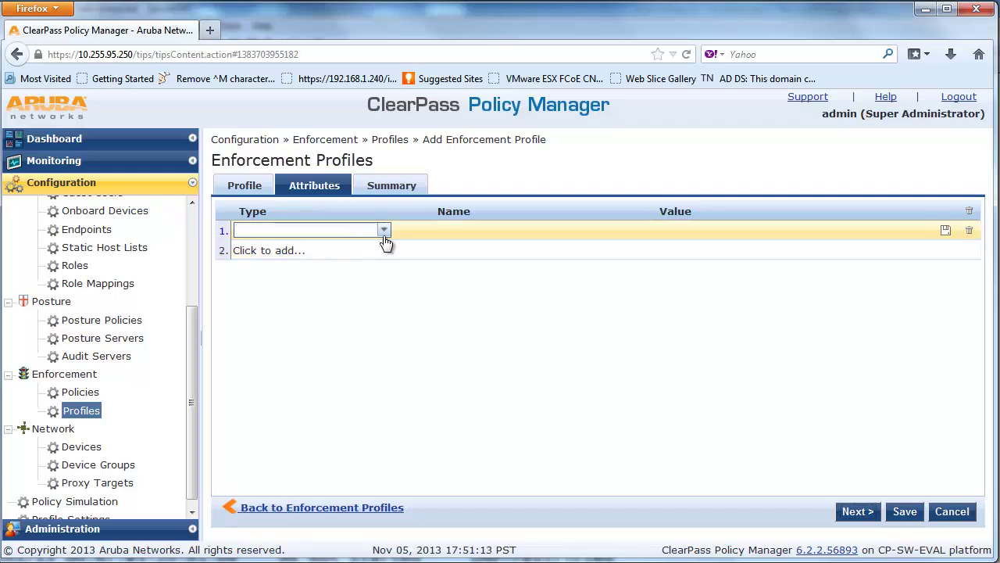
click(383, 232)
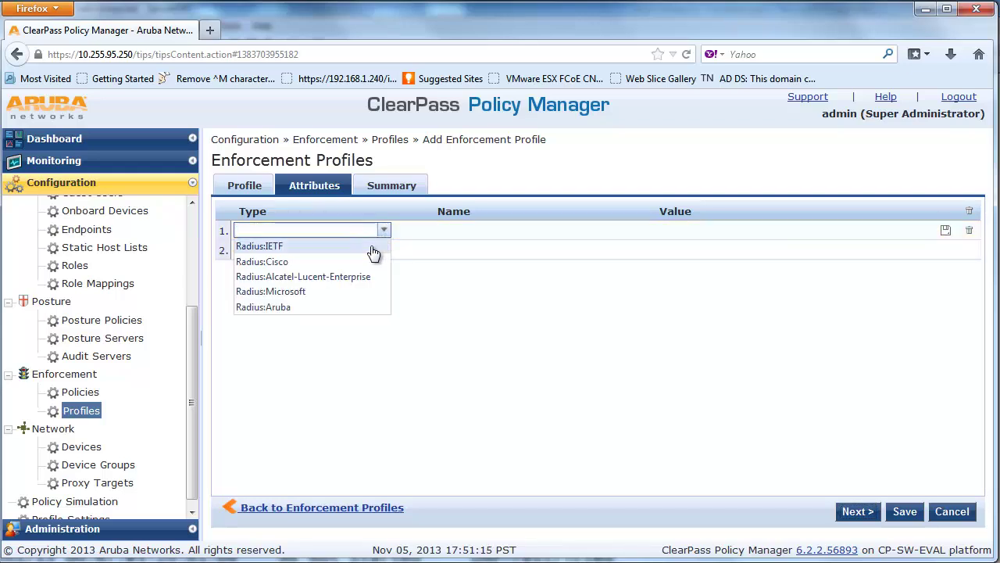
click(373, 248)
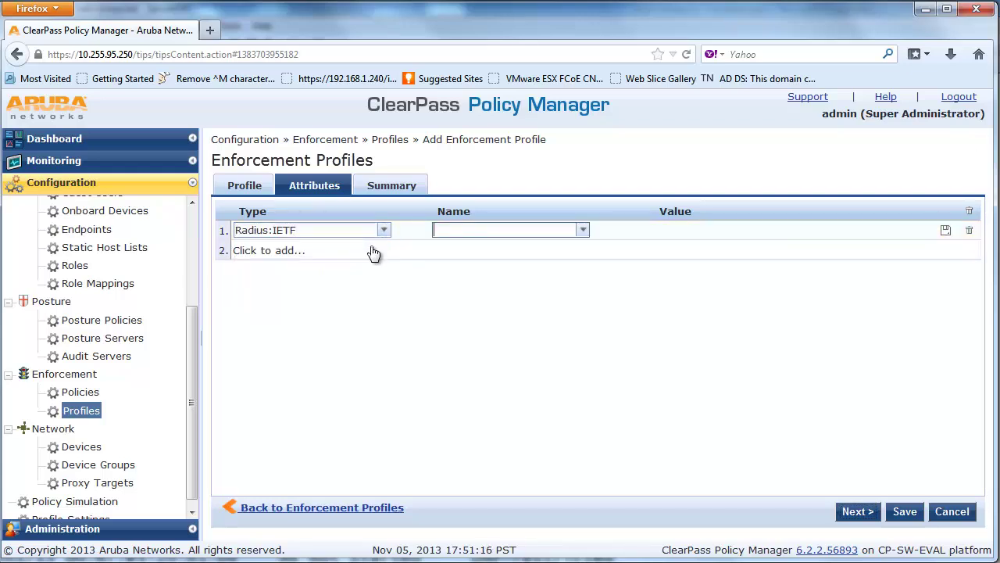
click(584, 233)
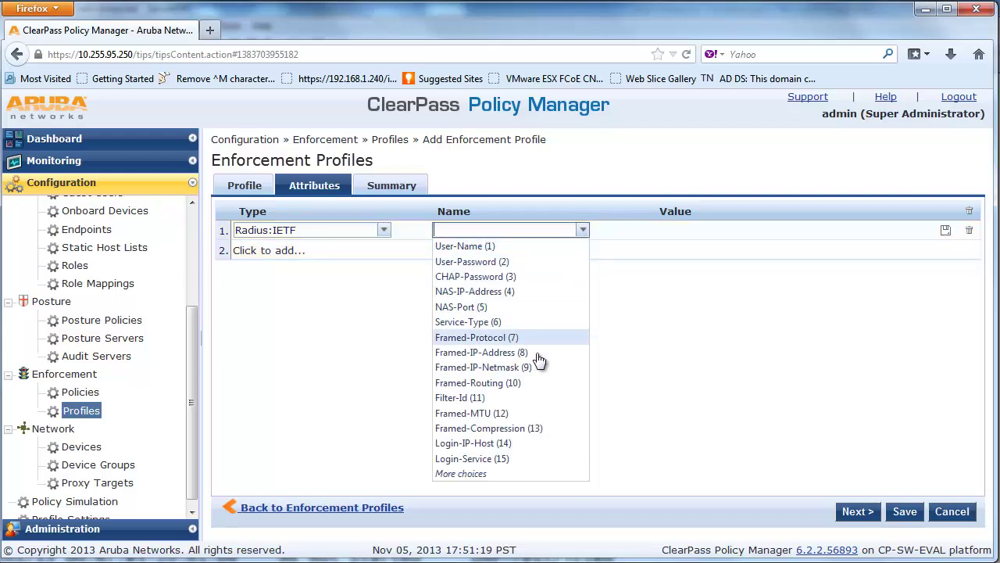
click(539, 399)
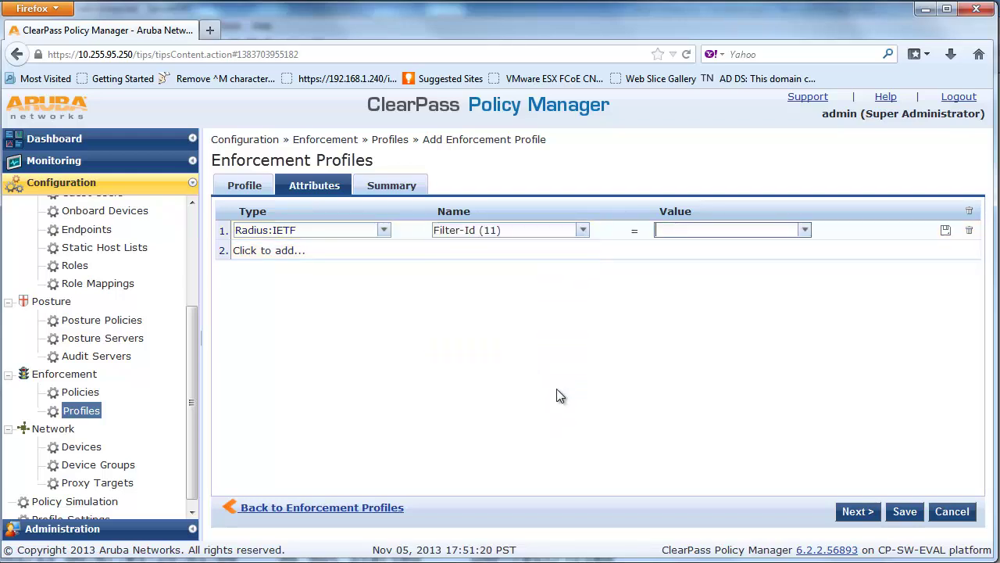
click(804, 232)
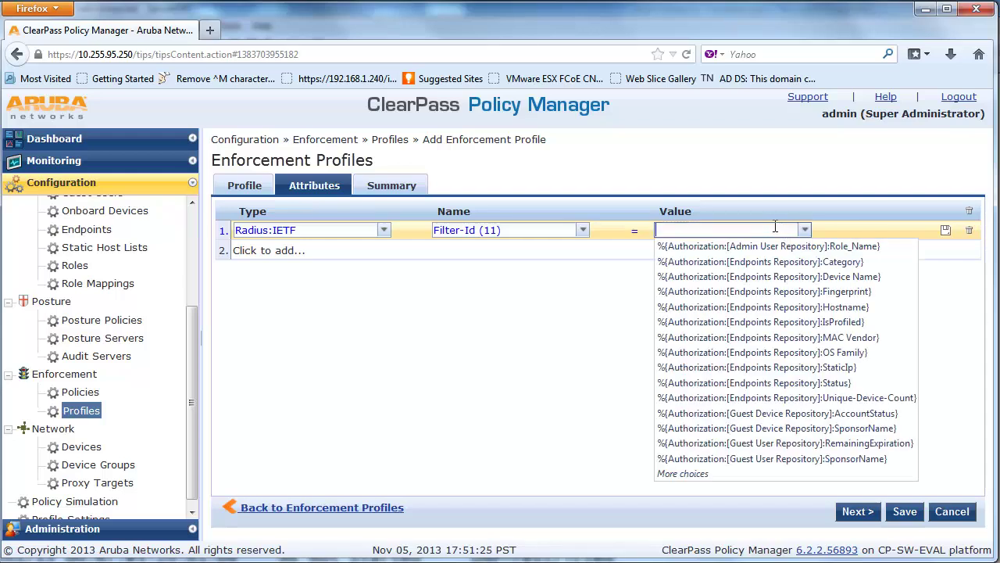
text(UNP-)
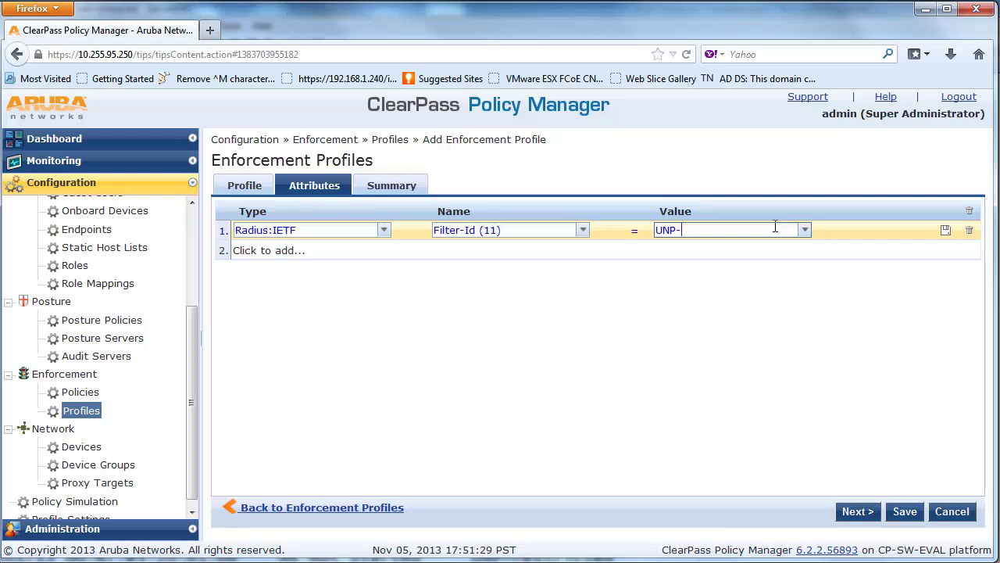
text(restrictedd)
click(776, 331)
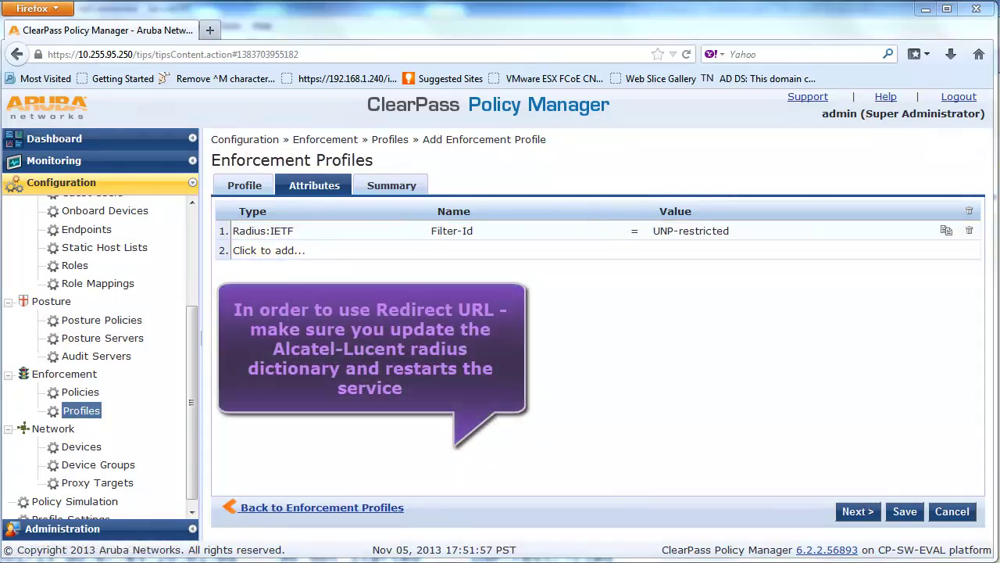
Add an Alcatel-Redirection-URL attribute with the pasted secure-access guest URL, then save the profile
click(336, 250)
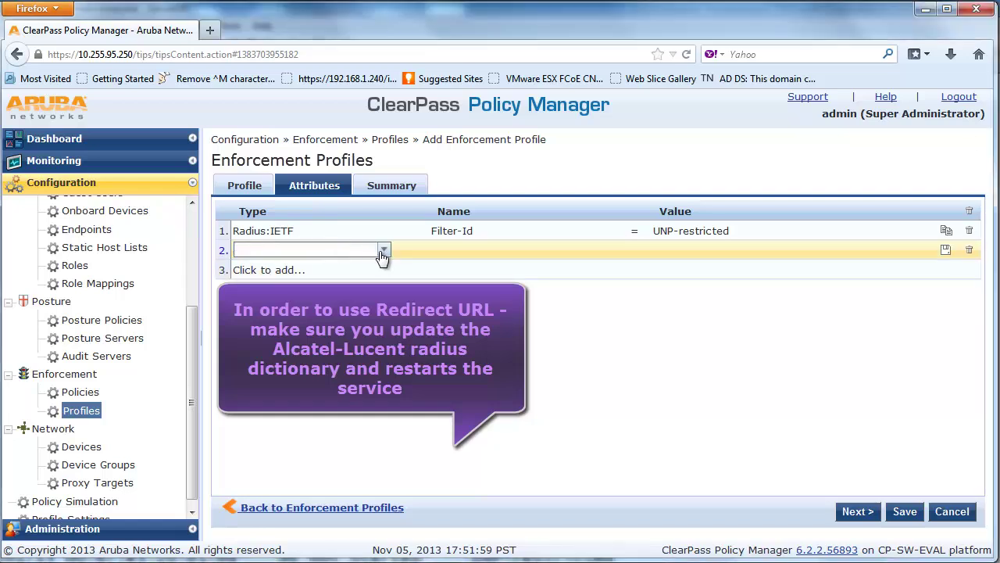
click(384, 250)
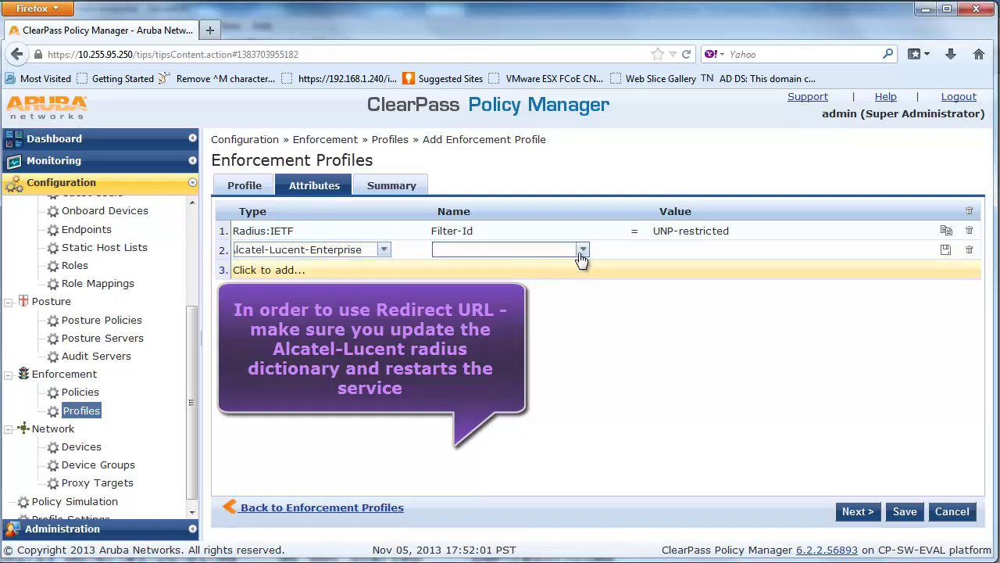
click(582, 249)
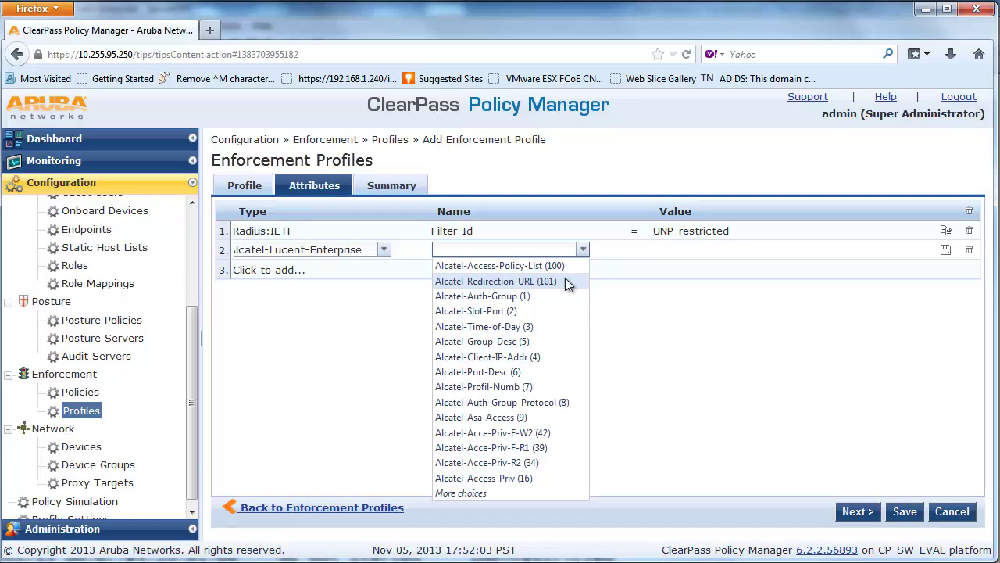
click(565, 282)
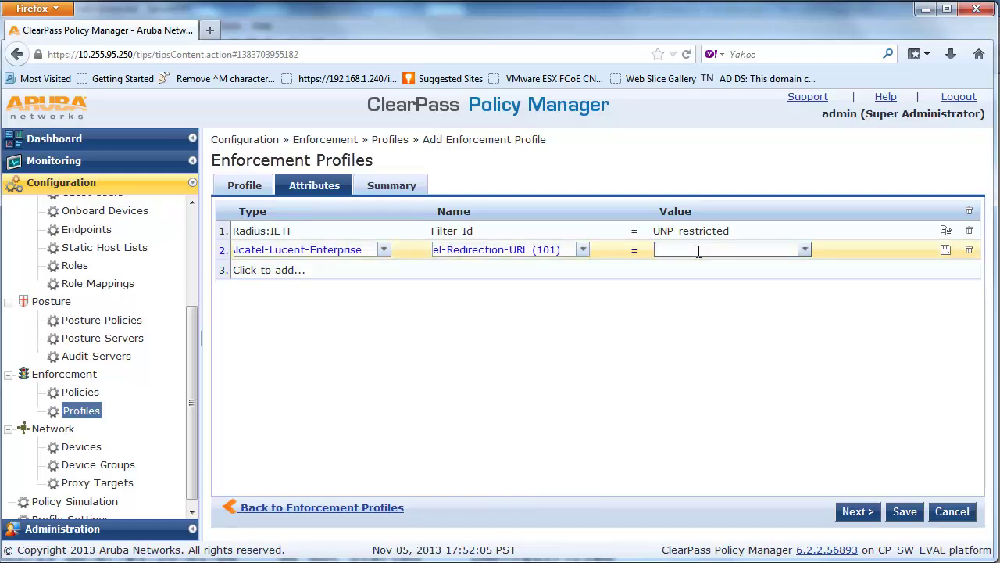
text(https://10.255.95.250/guest/secure-access.php?&mac=%{Connection:Client-Mac-Address-Colon})
click(702, 279)
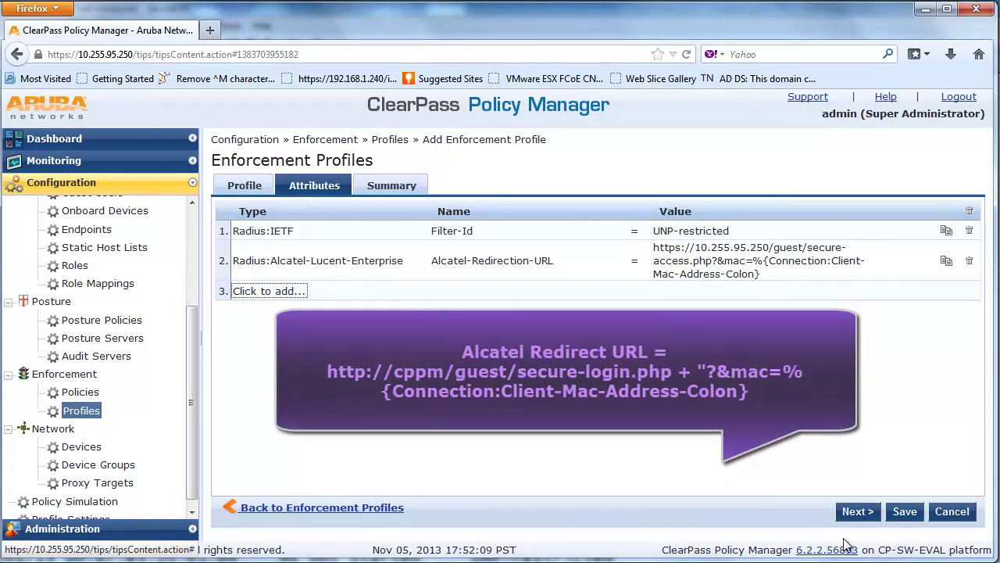
click(853, 513)
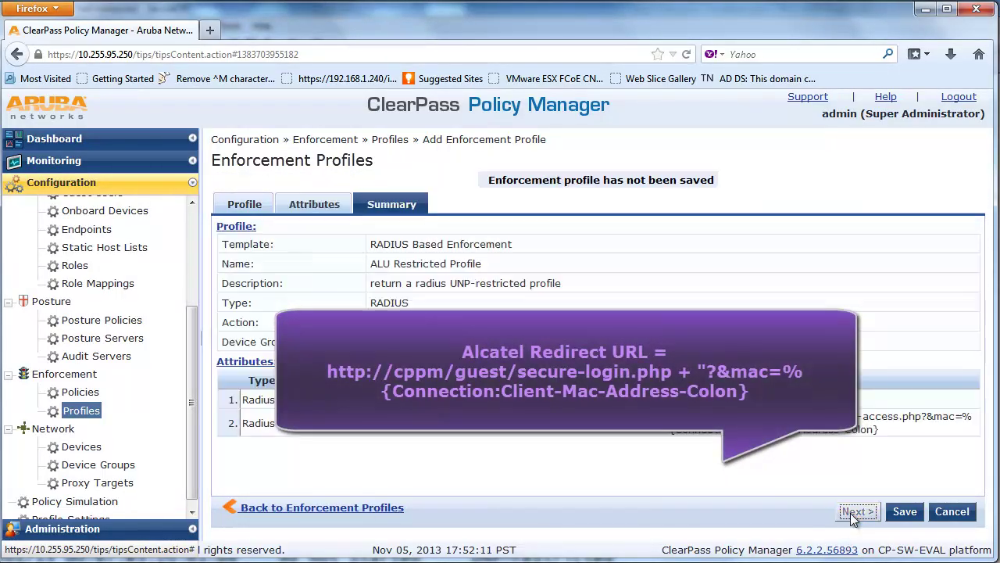
click(904, 516)
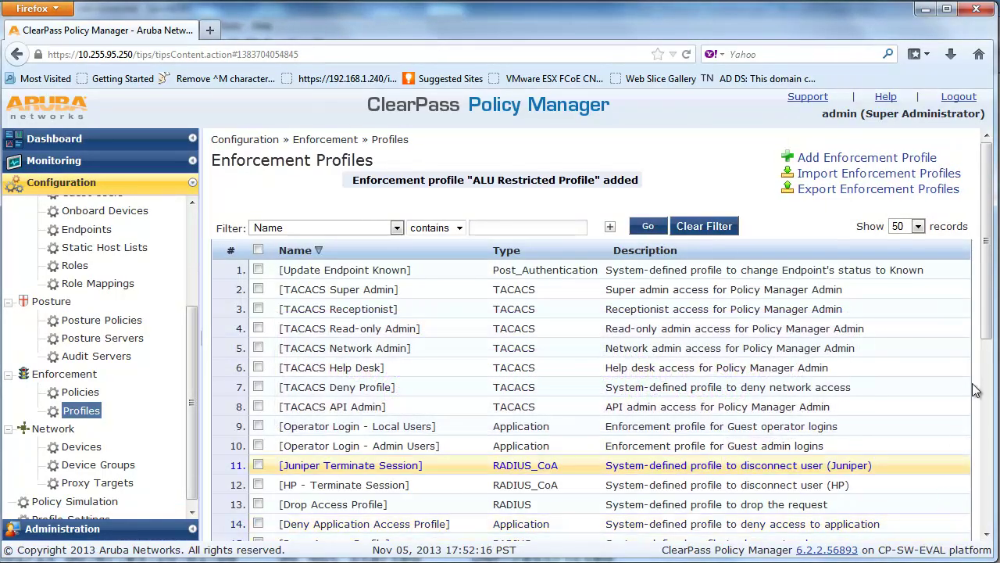
Add an enforcement profile from the RADIUS Change of Authorization (CoA) template named ALU Guest CoA Profile
scroll(938, 465, down, 8)
drag(985, 382, 986, 219)
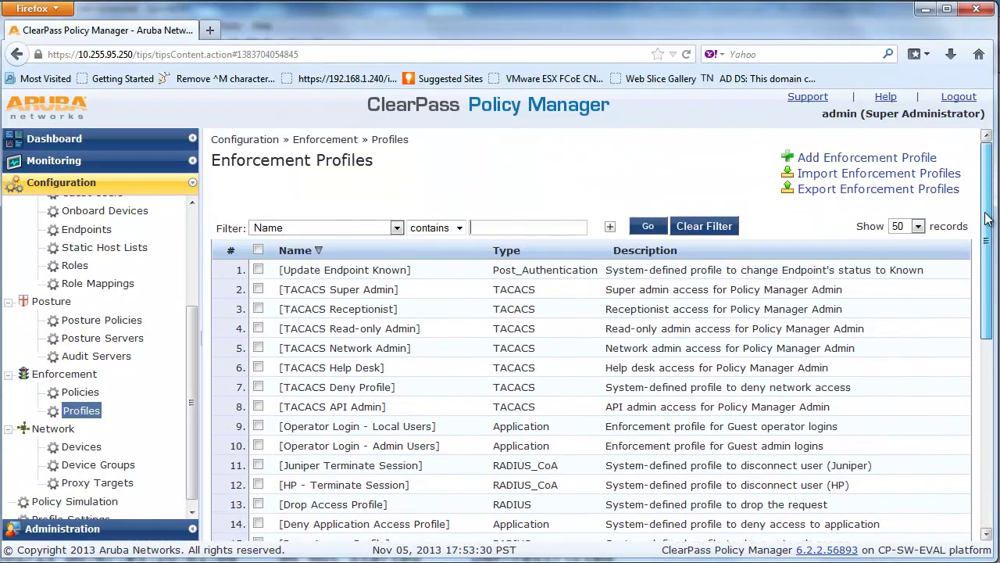
click(905, 164)
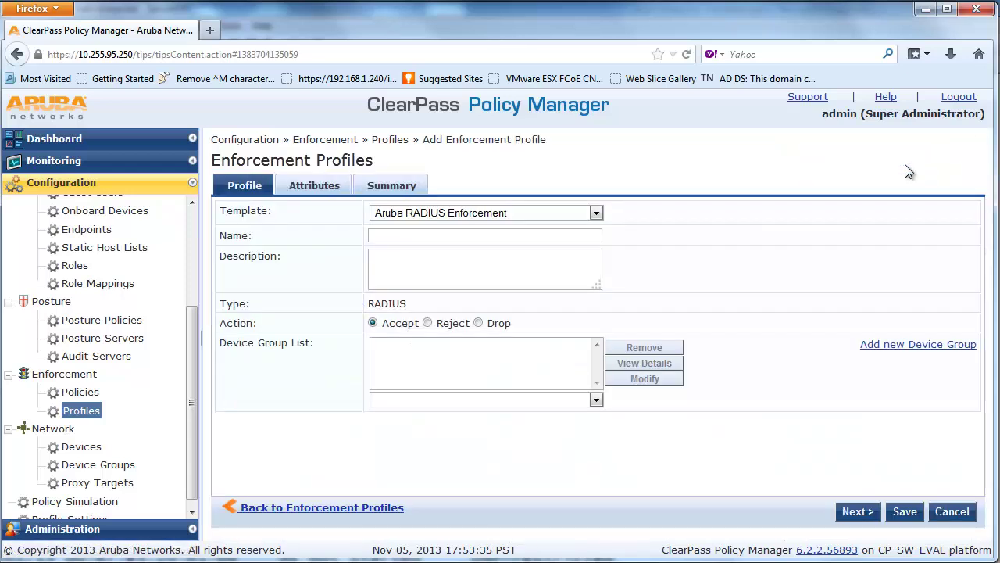
click(595, 216)
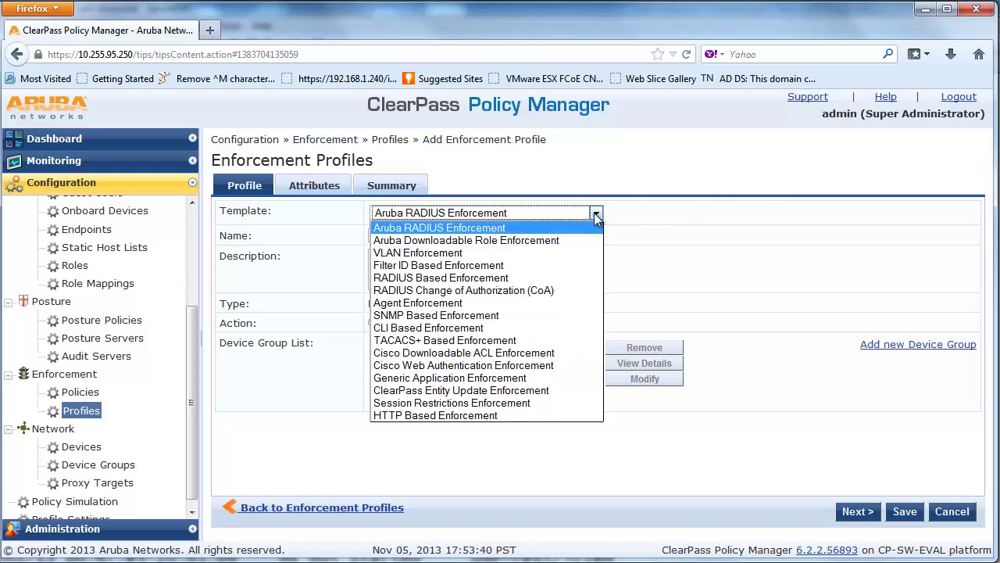
click(463, 290)
click(574, 235)
text(ALU )
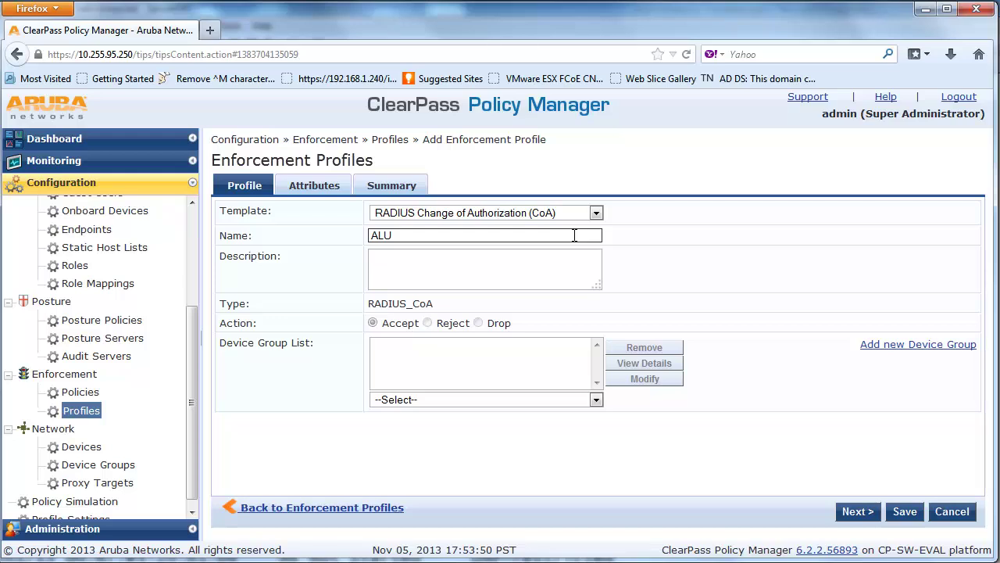
text(Guest CoA Profile)
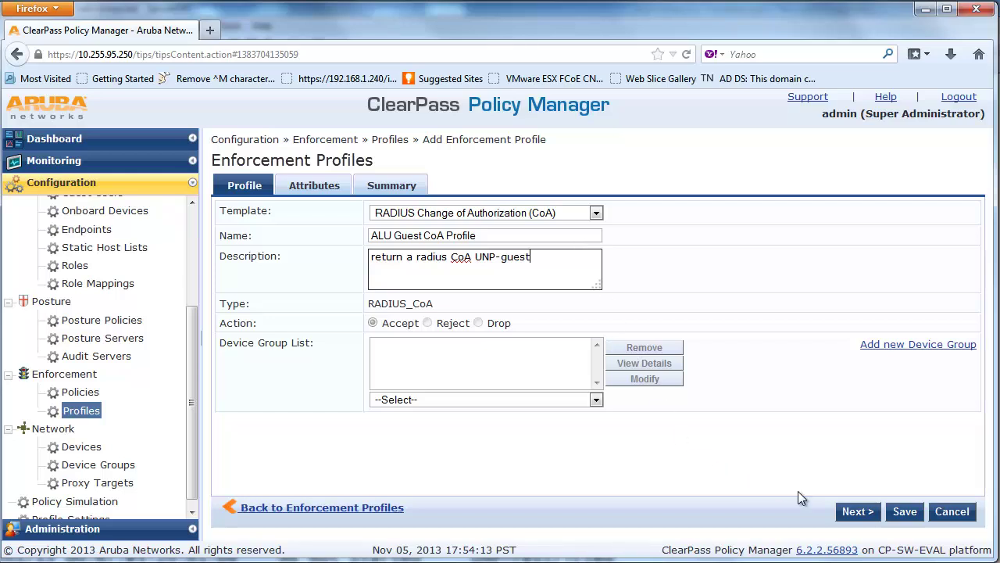
Pick the Aruba - Change-User-Role CoA template, set Filter-Id to UNP-guest, and save
click(844, 512)
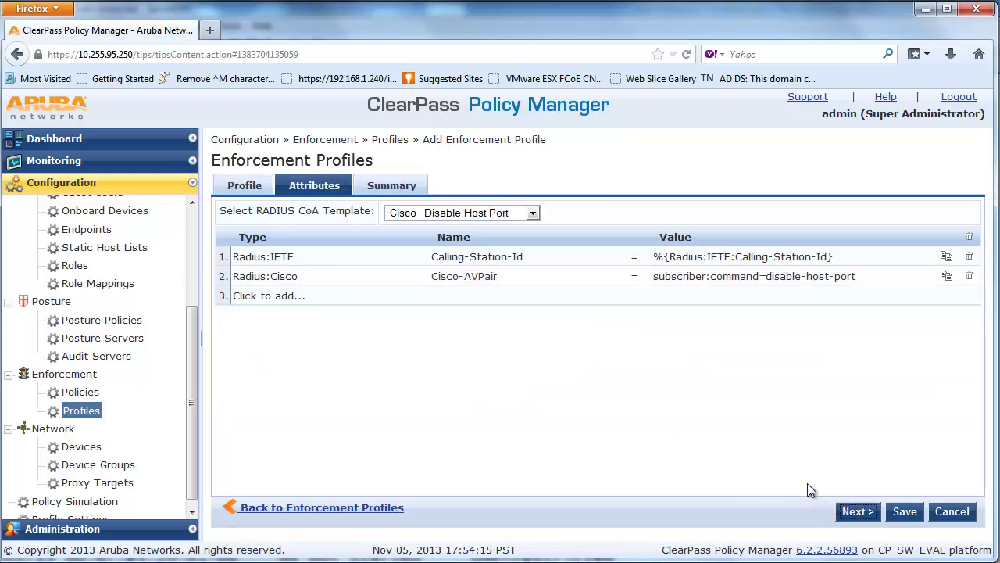
click(533, 214)
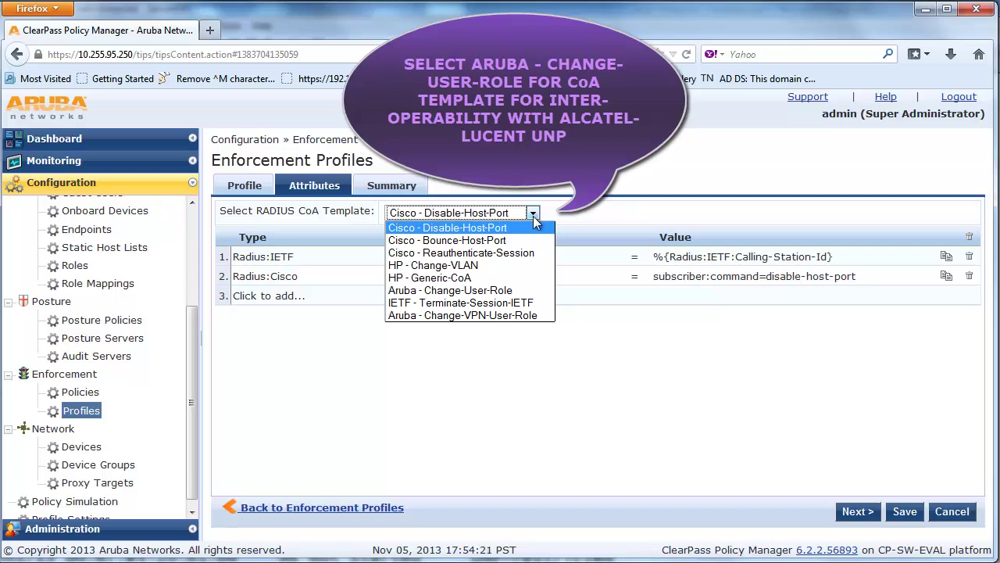
click(525, 291)
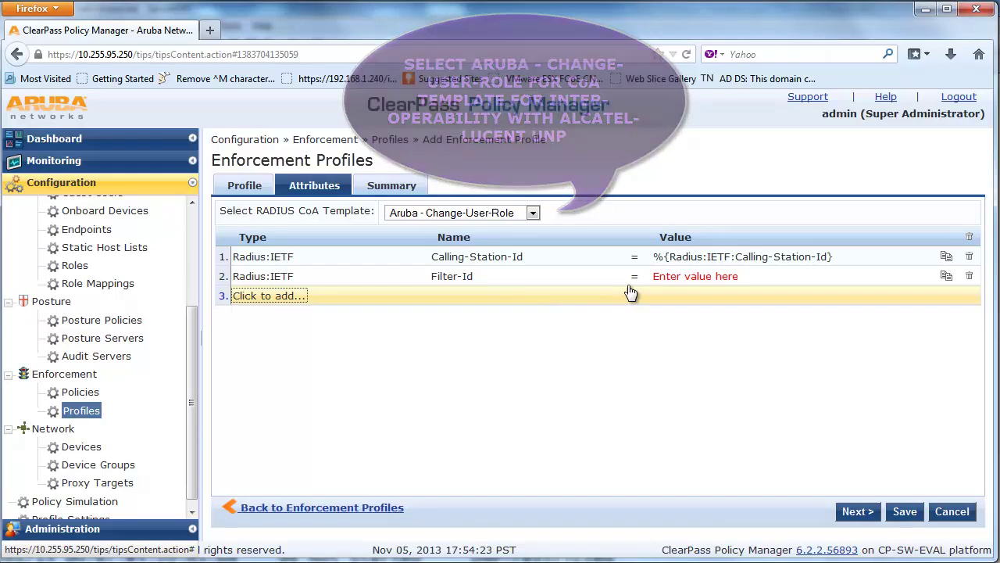
click(765, 276)
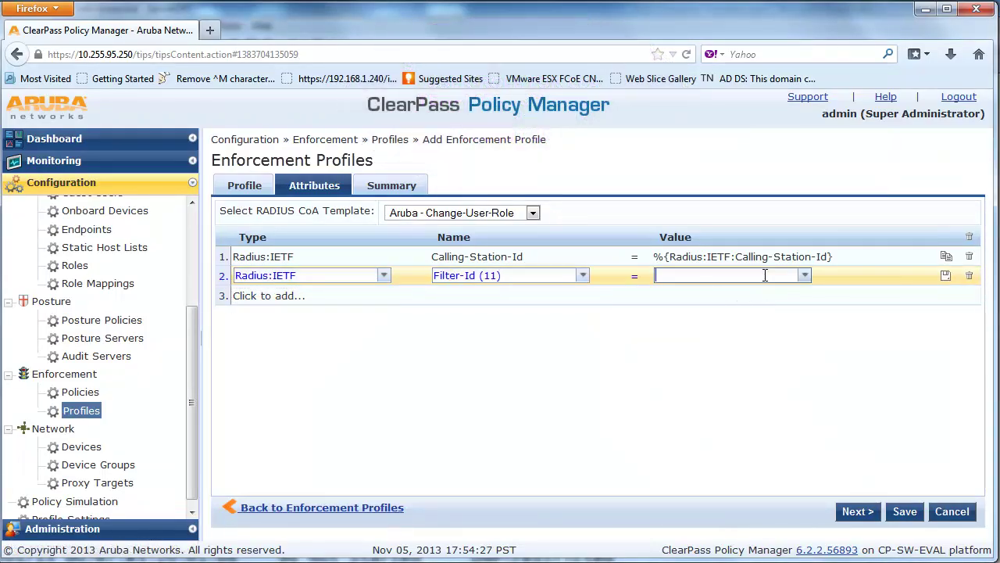
text(UNP-guest)
key(Return)
click(857, 511)
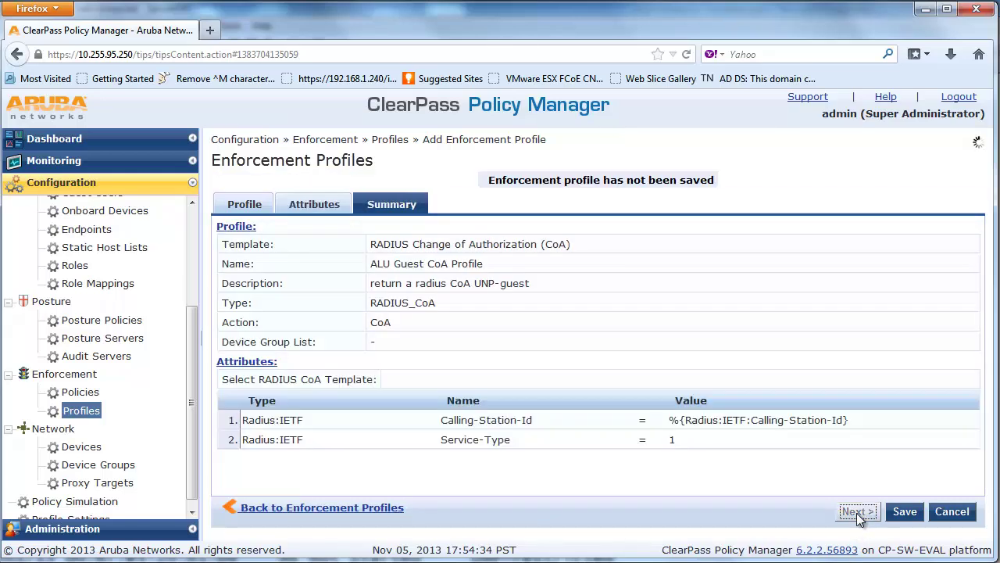
click(904, 512)
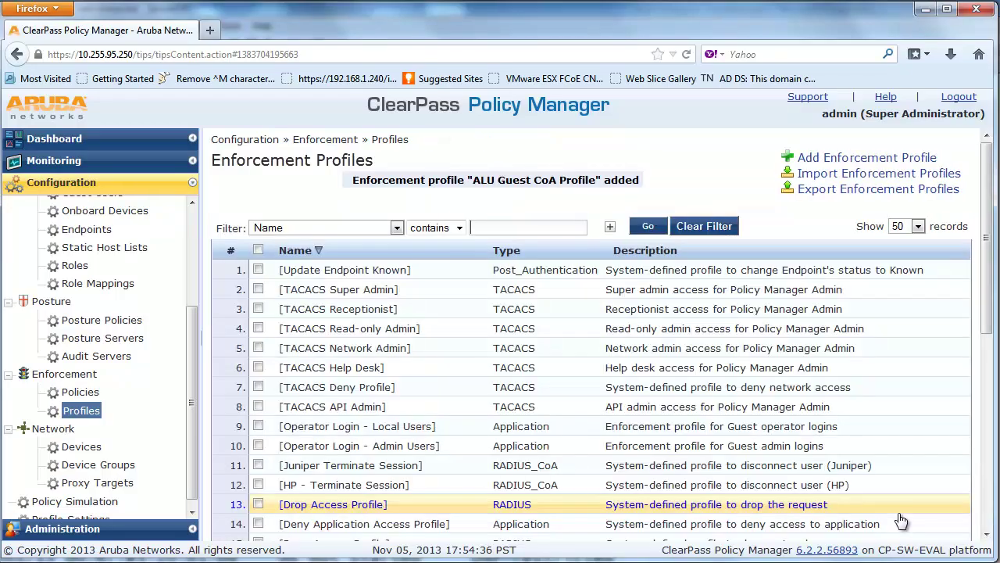
Go to Configuration > Enforcement > Policies and start adding a new enforcement policy
scroll(898, 383, down, 5)
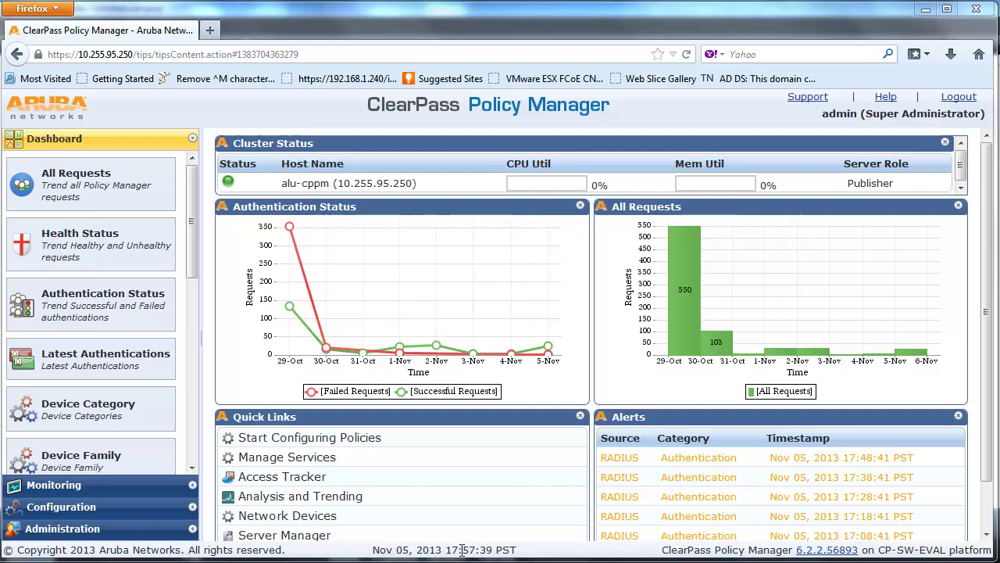
click(154, 510)
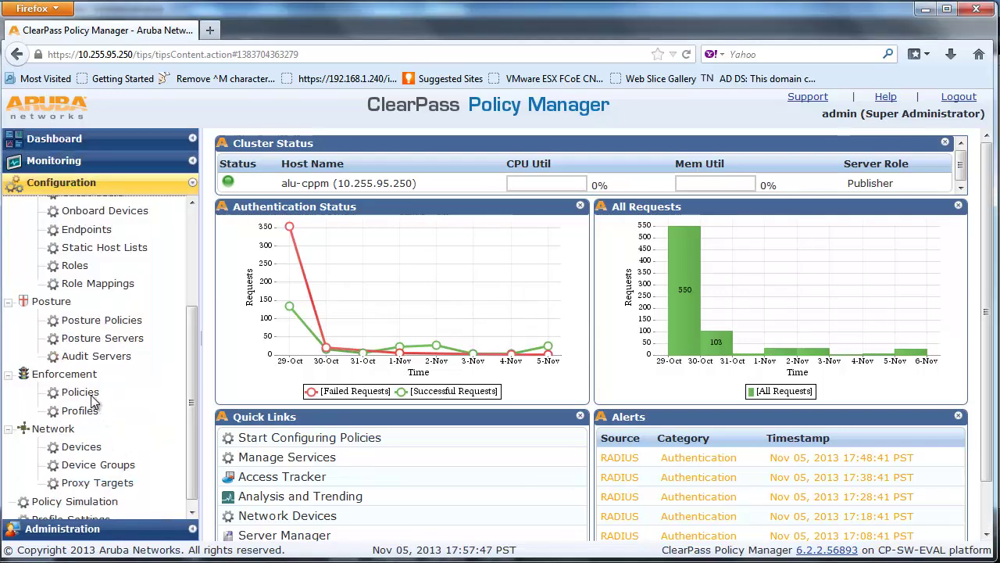
click(81, 392)
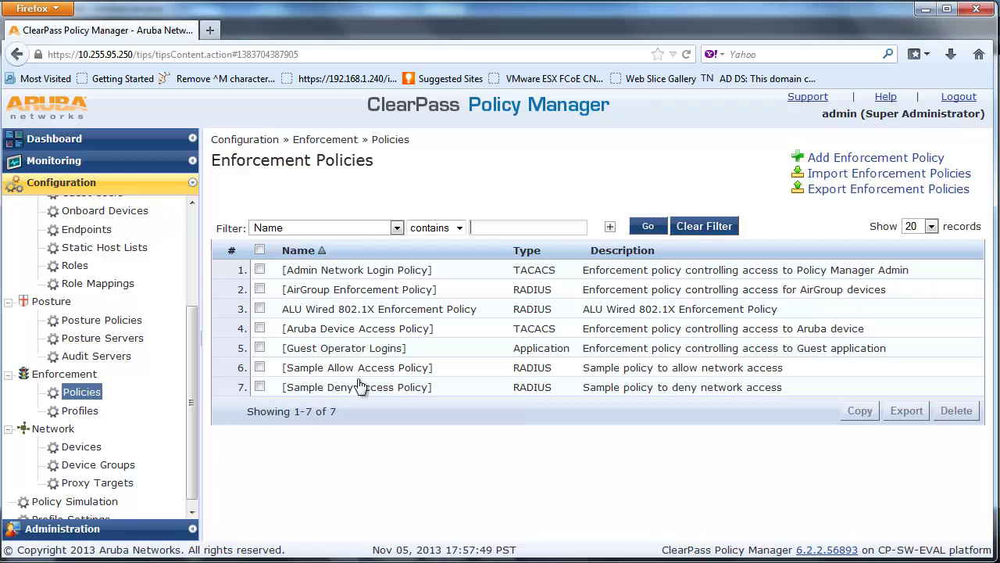
click(844, 161)
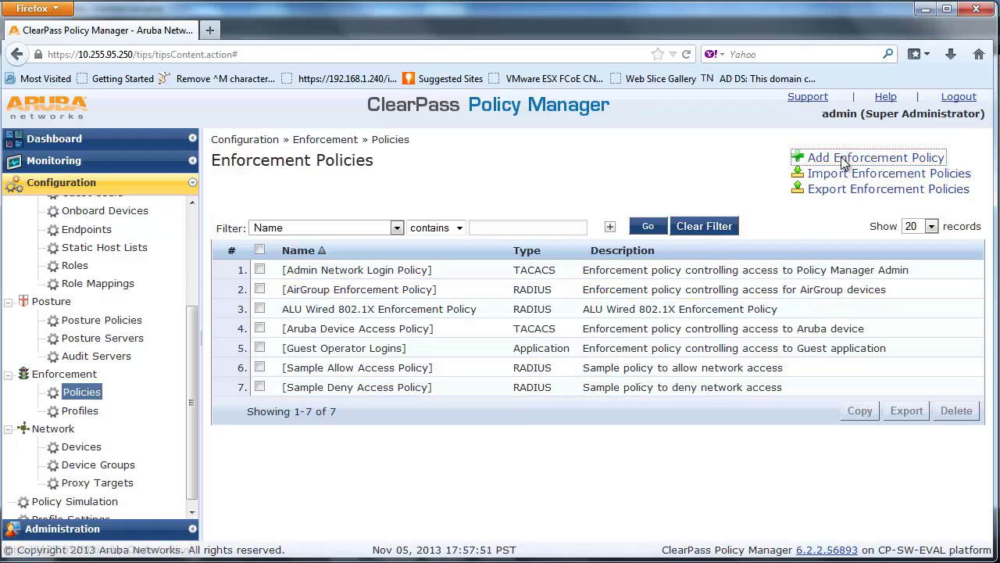
Name the policy 'ALU Wired MAC Enforcement Policy' and use the same text as its description
click(540, 206)
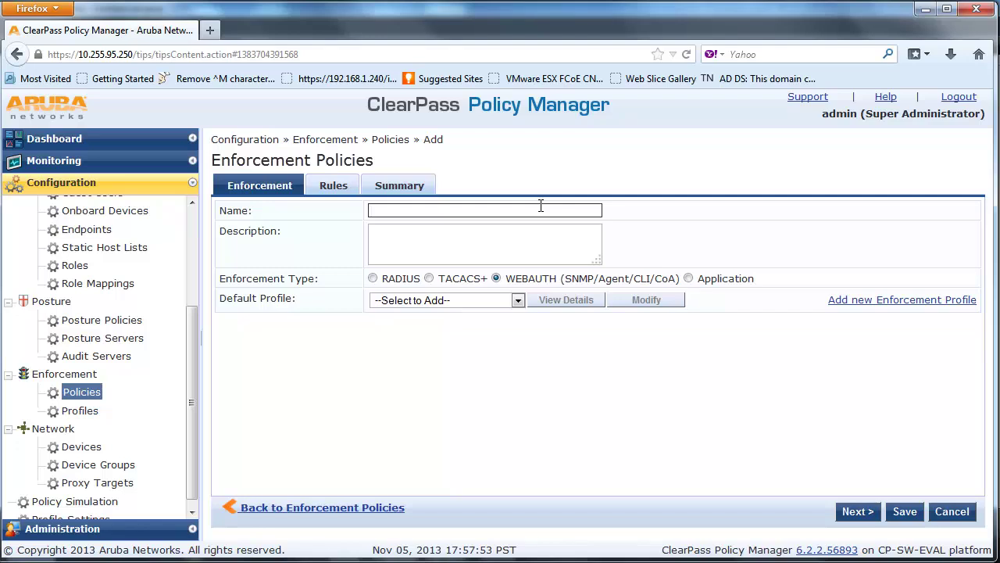
text(ALU Wired MAC En)
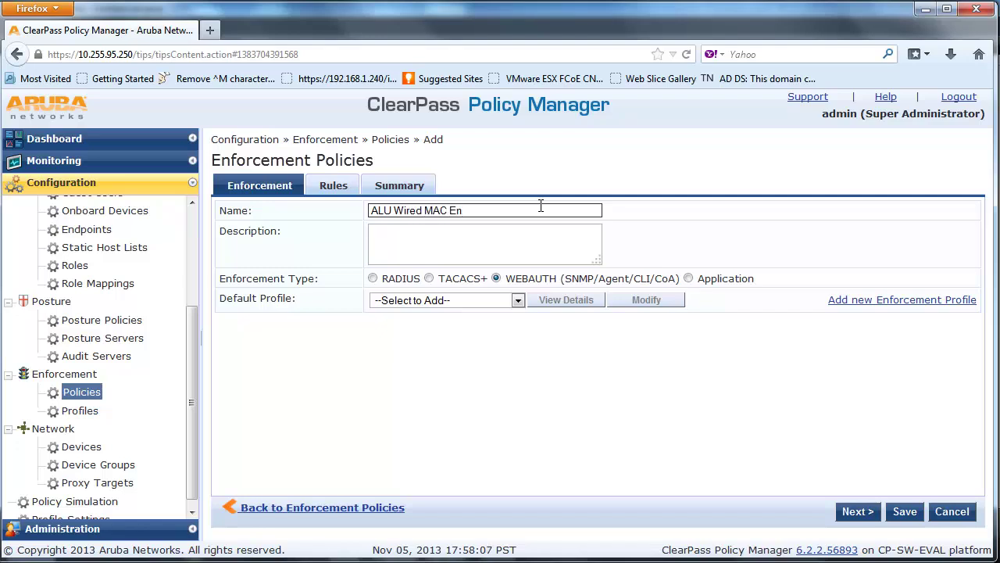
text(forcement Policy)
click(503, 232)
text(ALU Wired MAC Enforcement Policy)
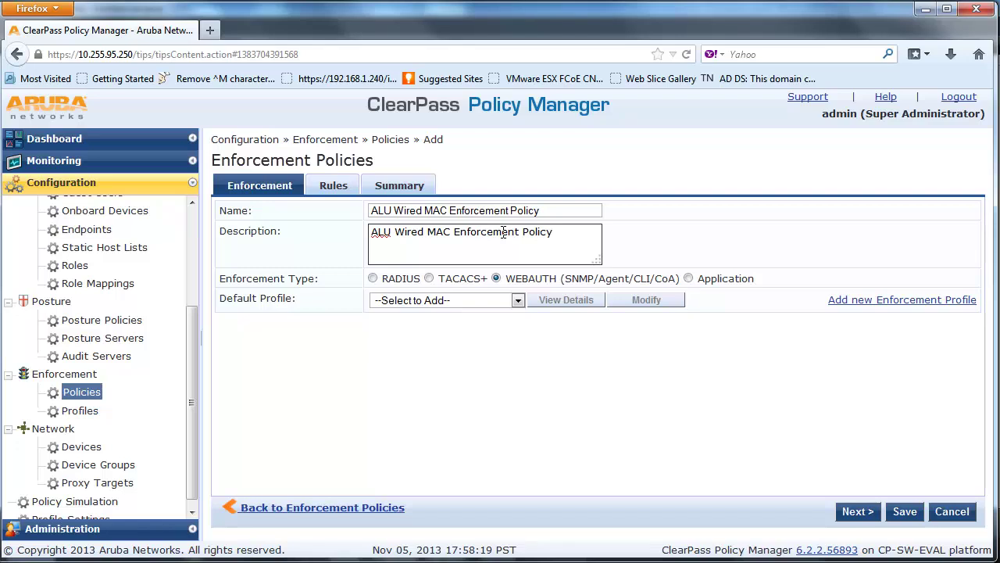
Make it a RADIUS policy with [Deny Access Profile] as the default profile
click(407, 282)
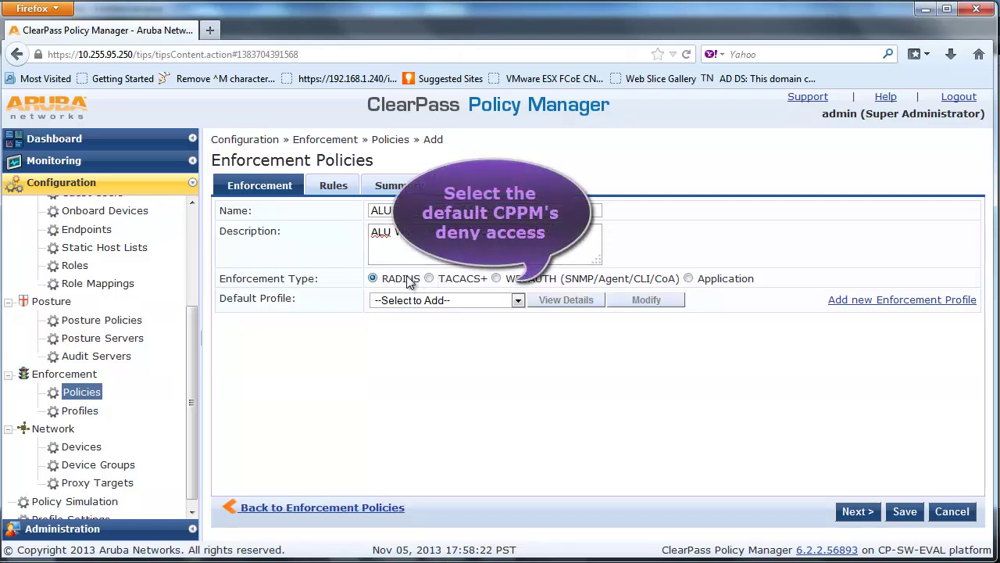
click(518, 303)
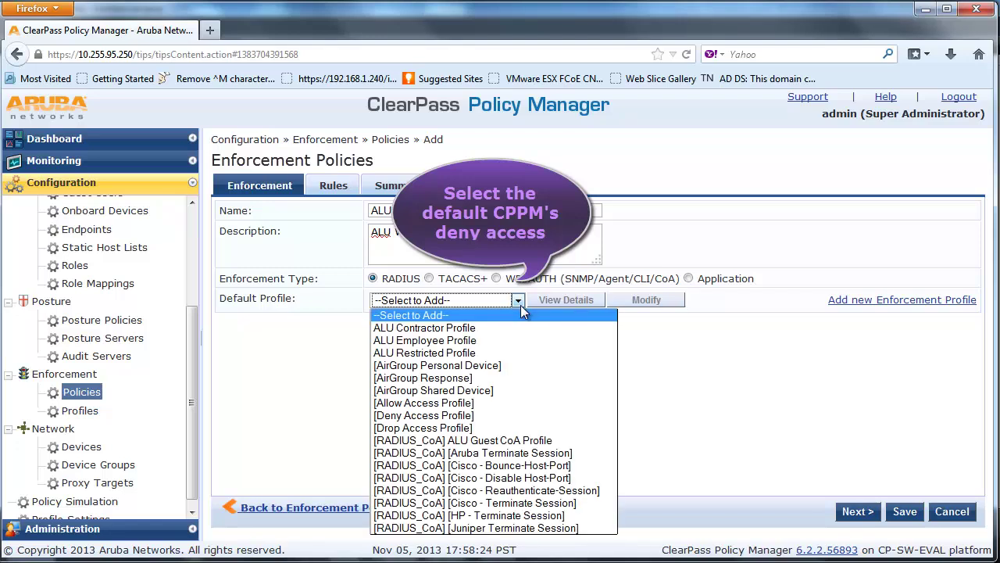
click(511, 415)
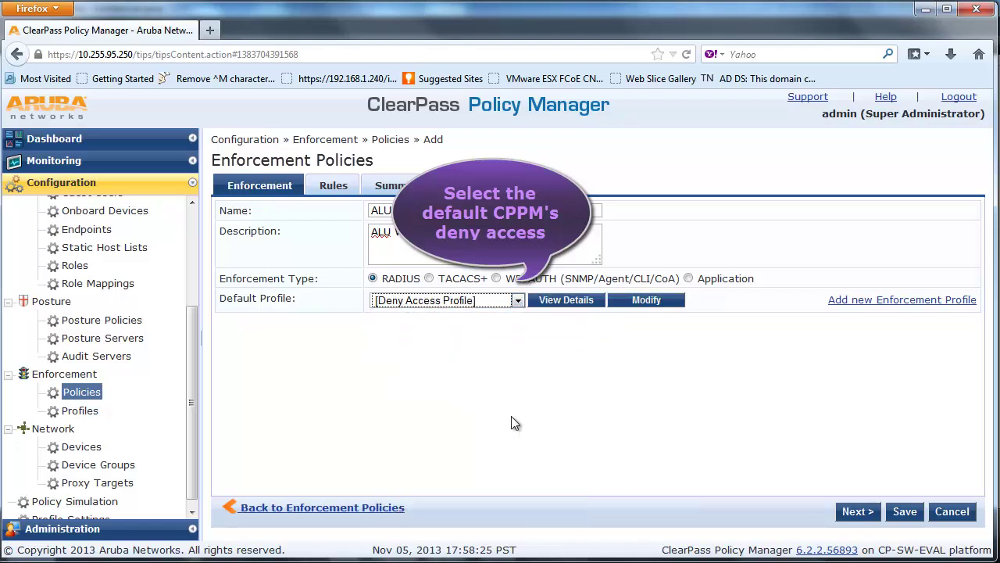
click(855, 512)
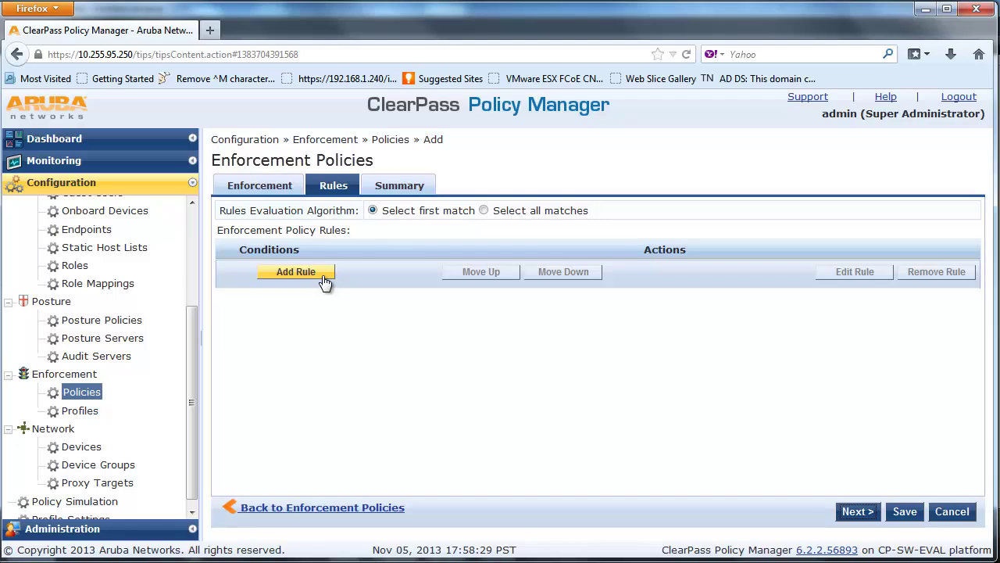
Add a rule with the condition Authentication:MacAuth EQUALS UnknownClient
click(322, 275)
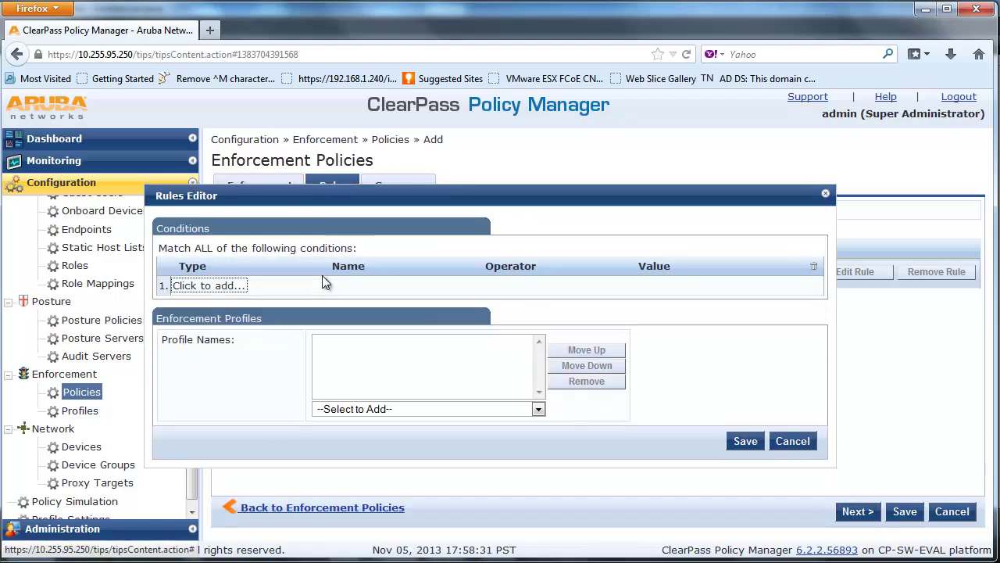
click(279, 284)
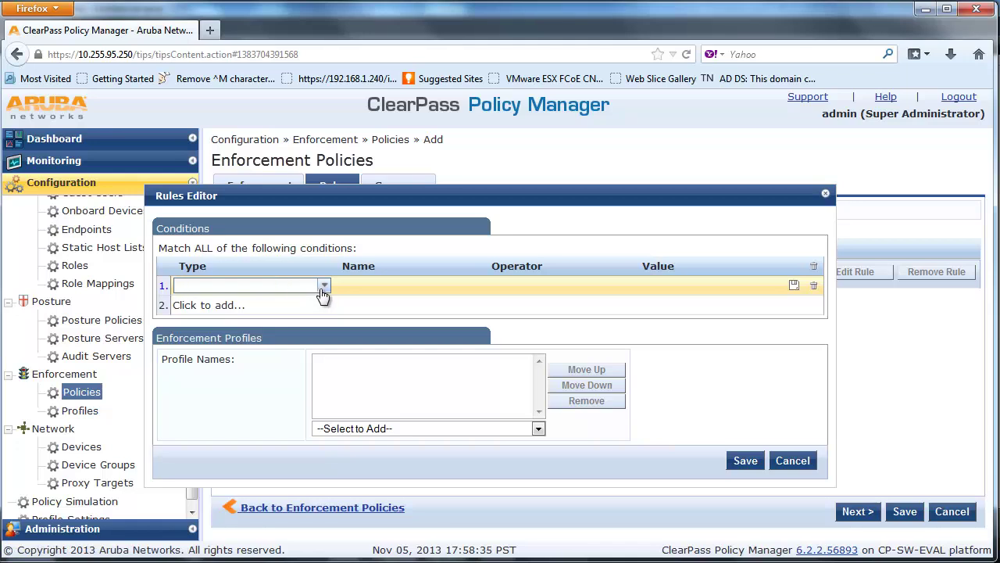
click(323, 286)
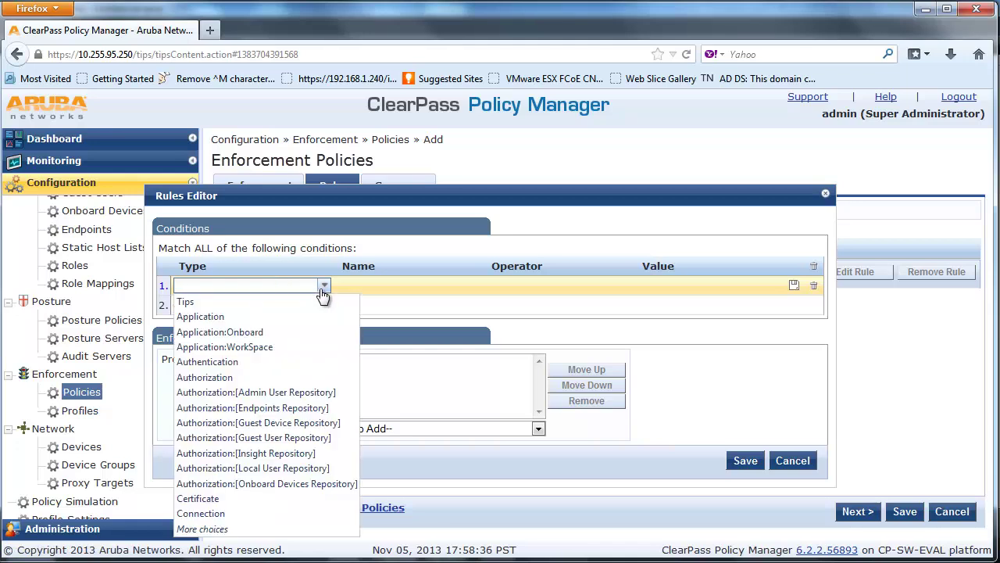
click(309, 361)
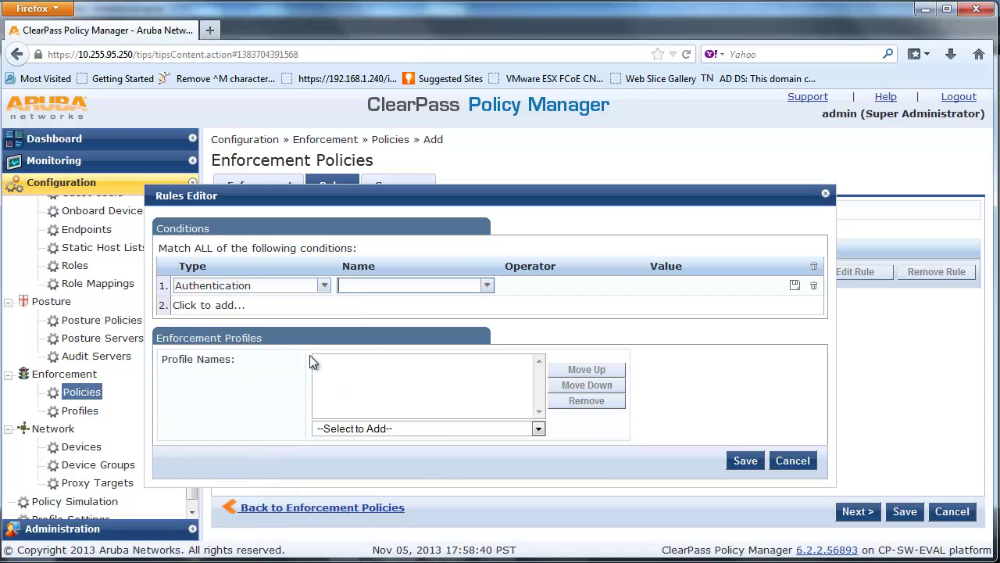
click(487, 286)
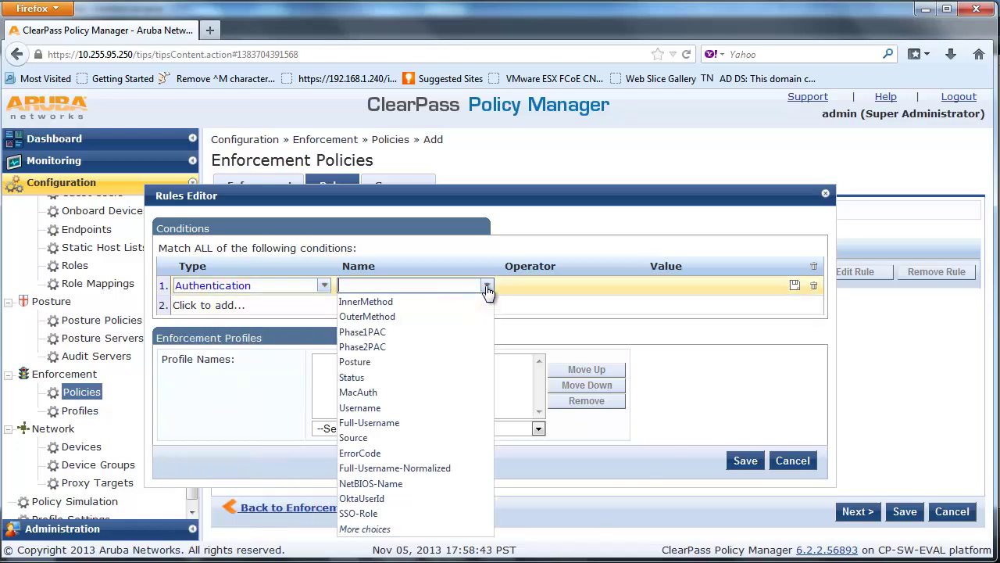
click(459, 392)
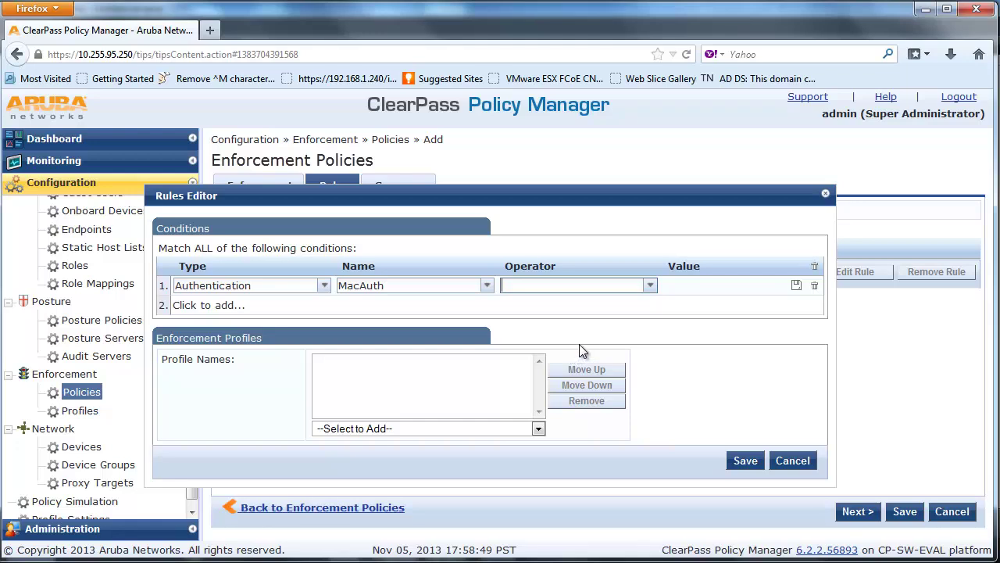
click(650, 287)
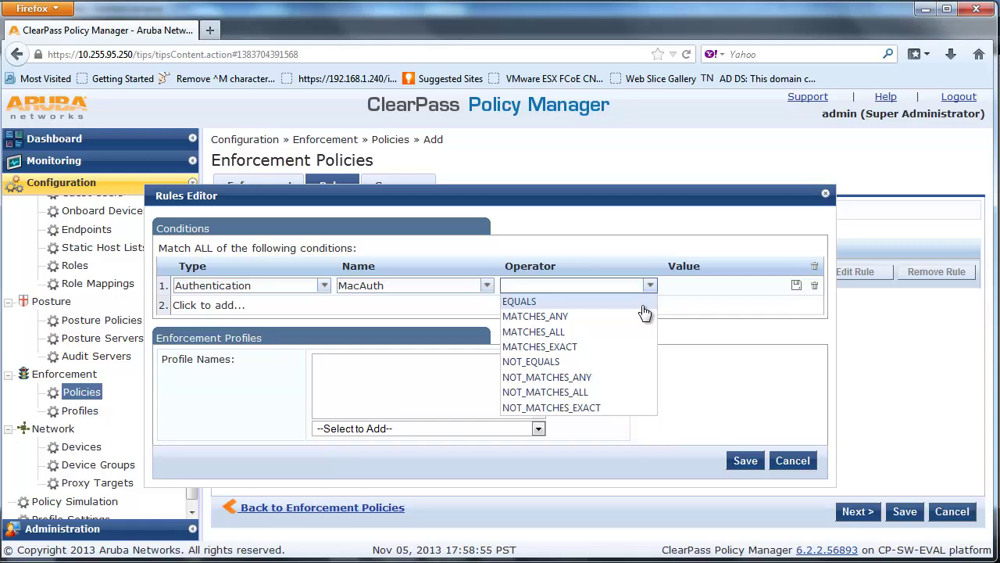
click(641, 304)
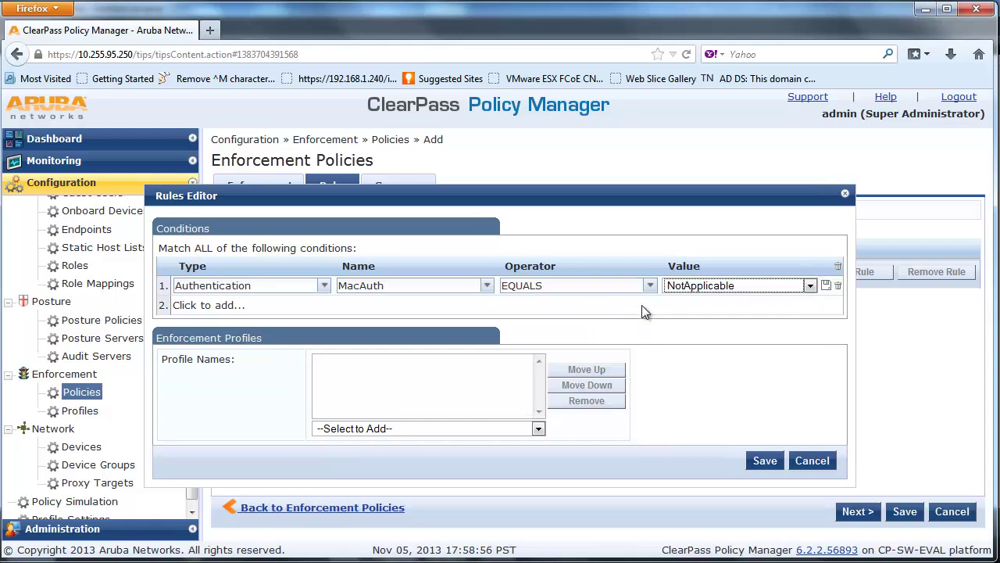
click(810, 287)
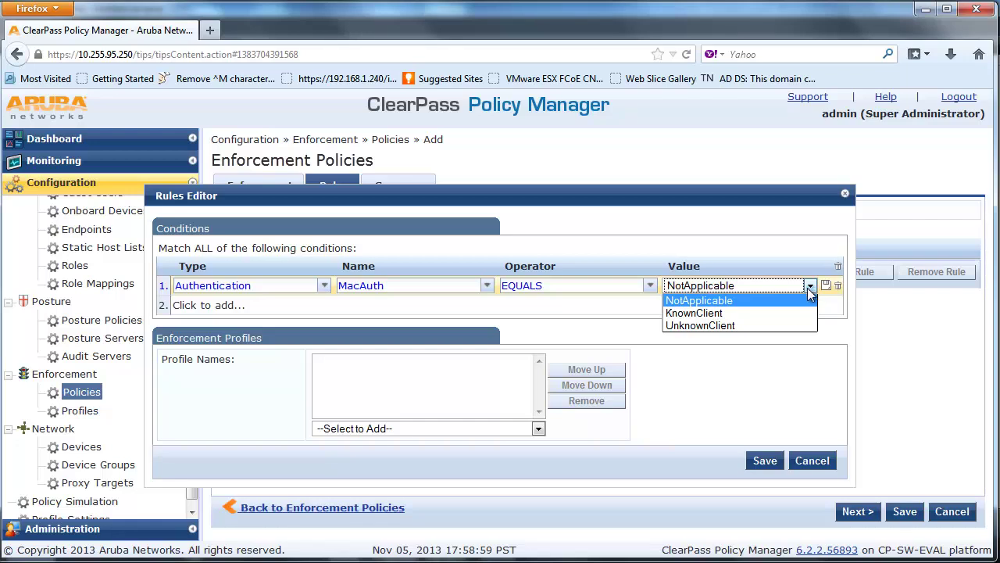
click(781, 325)
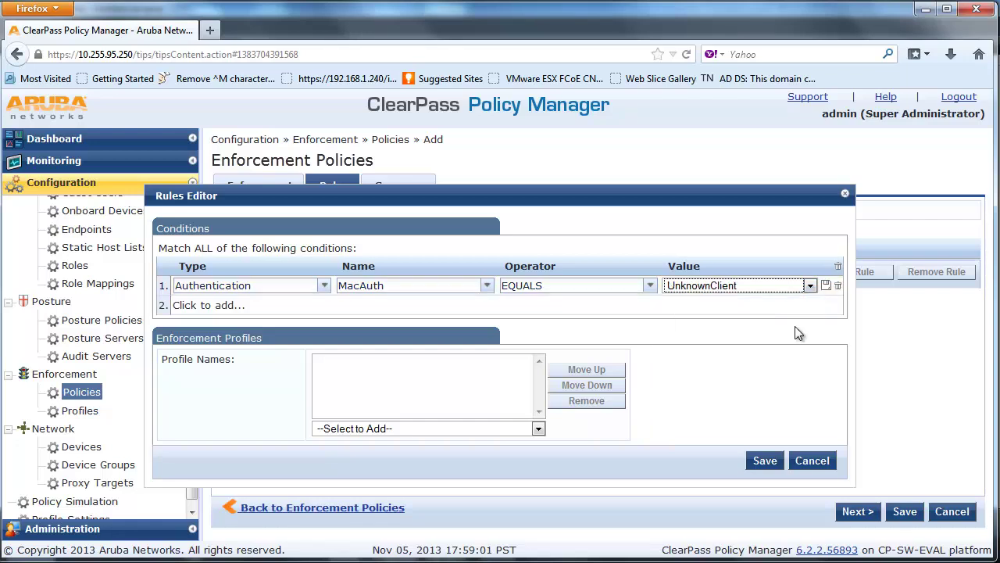
click(538, 429)
Assign ALU Restricted Profile to the rule, save it, and save the policy
click(539, 429)
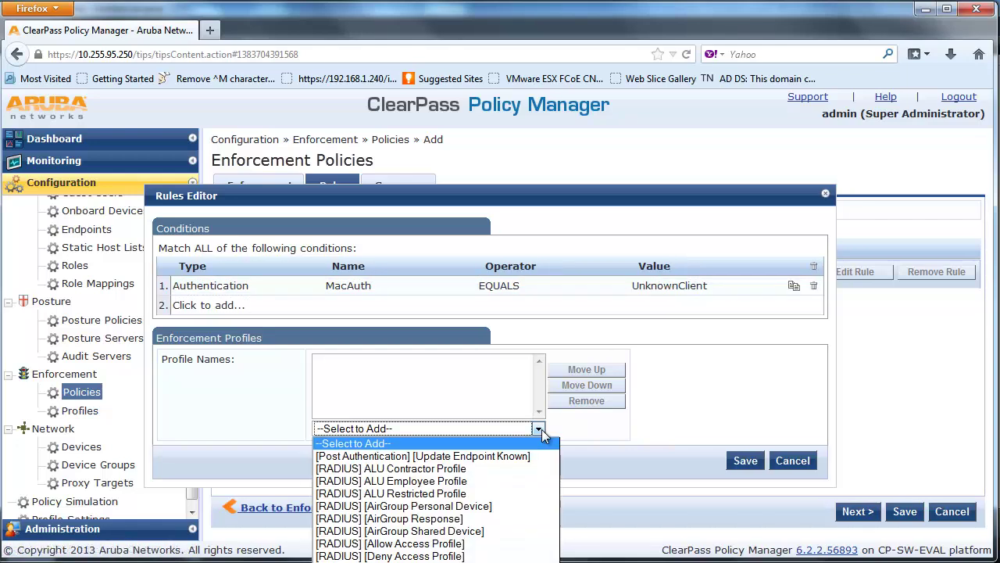
click(533, 493)
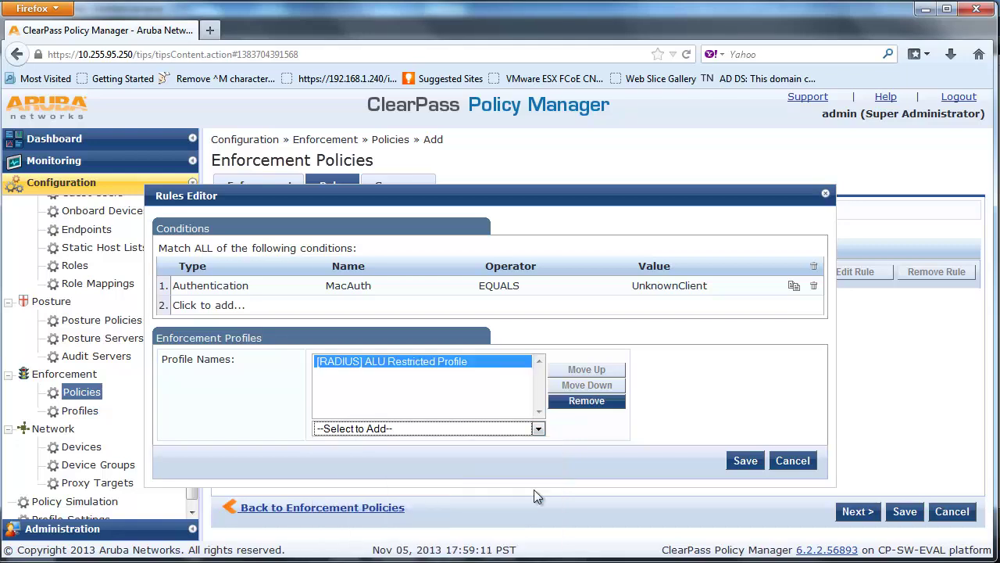
click(745, 461)
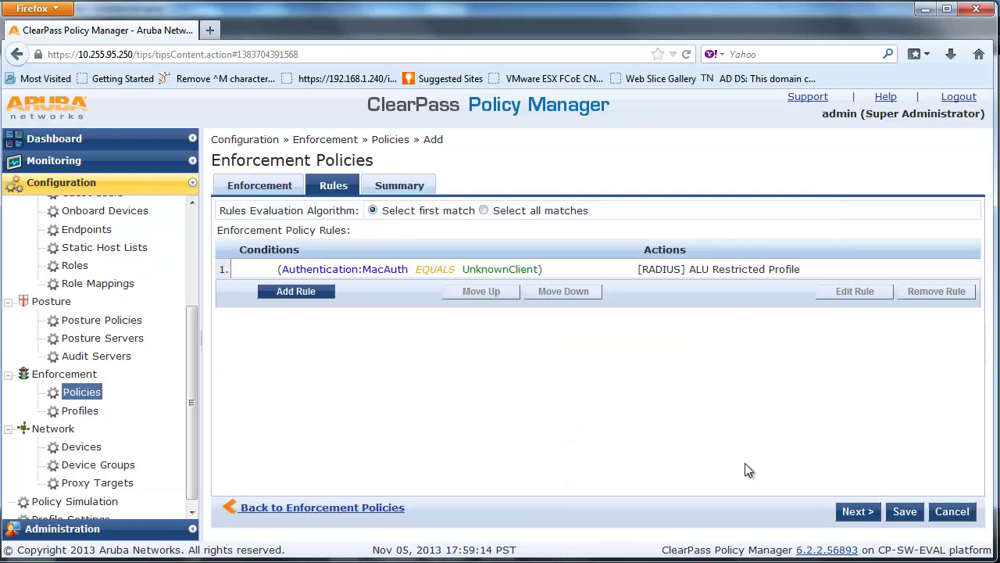
click(858, 512)
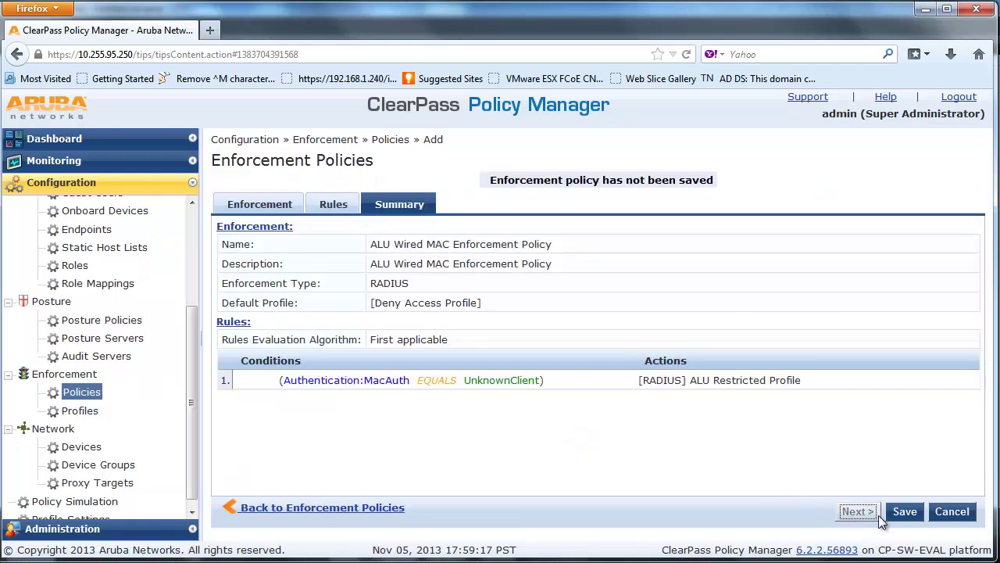
click(904, 515)
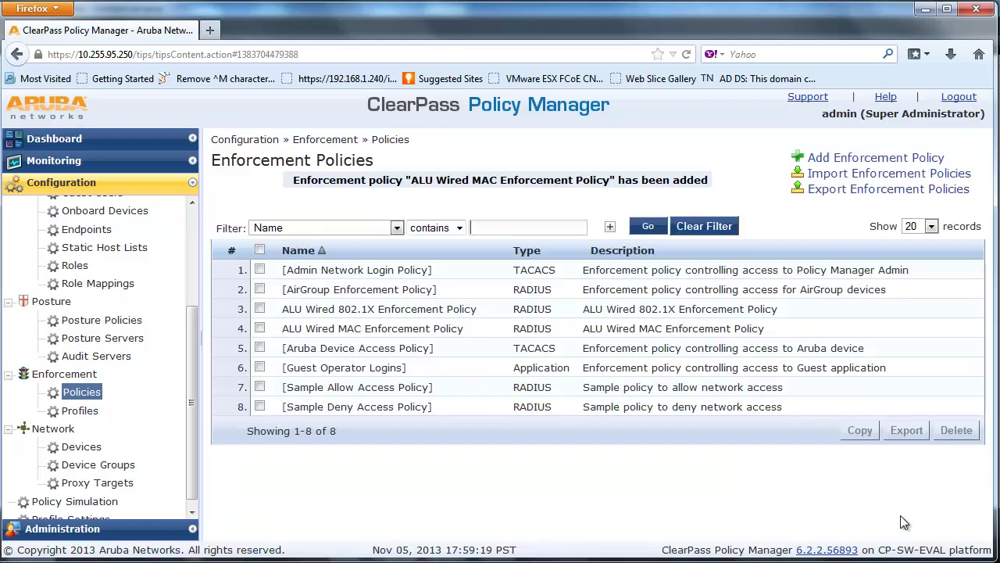
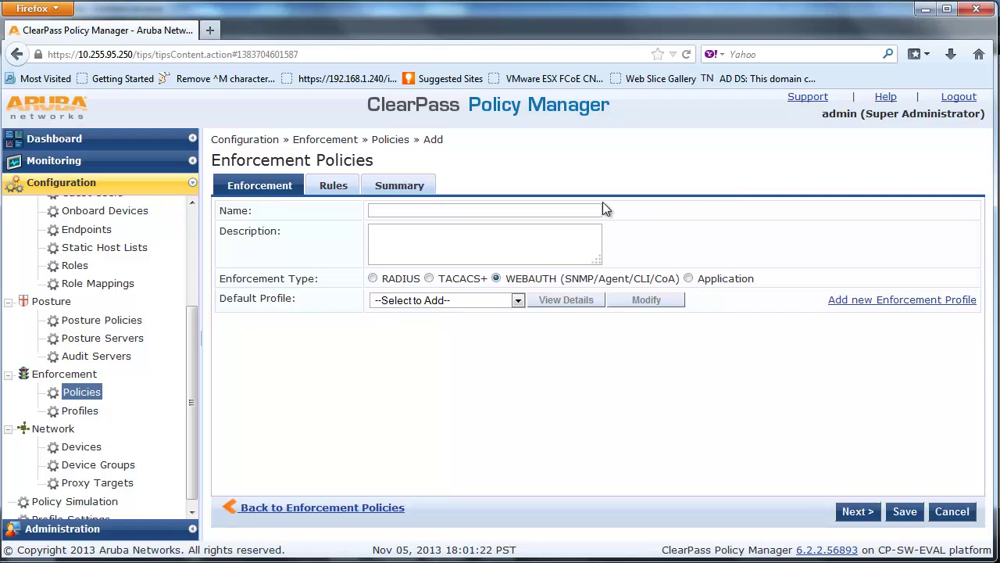
Name the enforcement policy 'ALU Wired Captive Portal Enforcement Policy'
click(562, 206)
text(ALU)
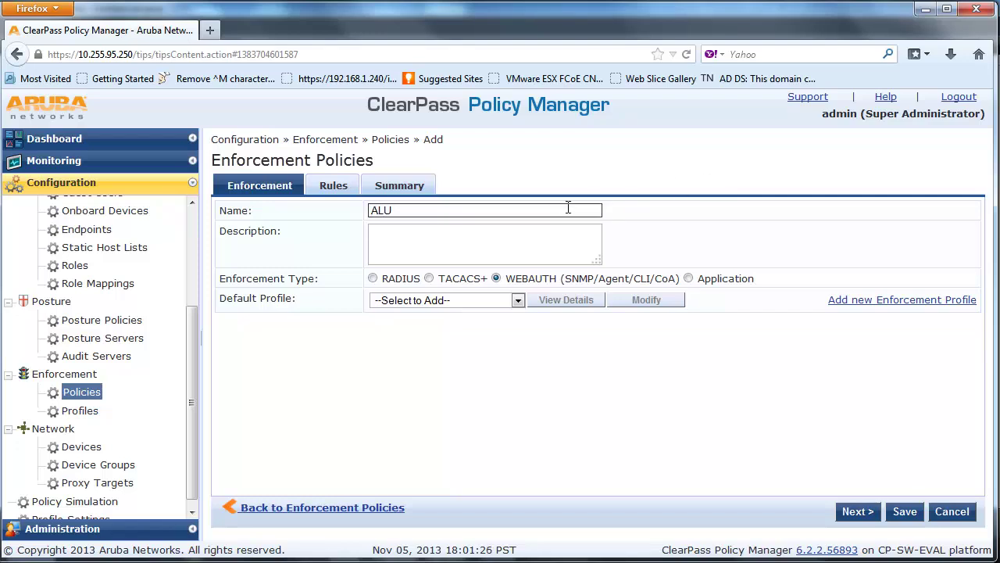
text( W)
key(BackSpace)
text(W)
key(BackSpace)
text(Wired Captive Portal Enforcement Policy)
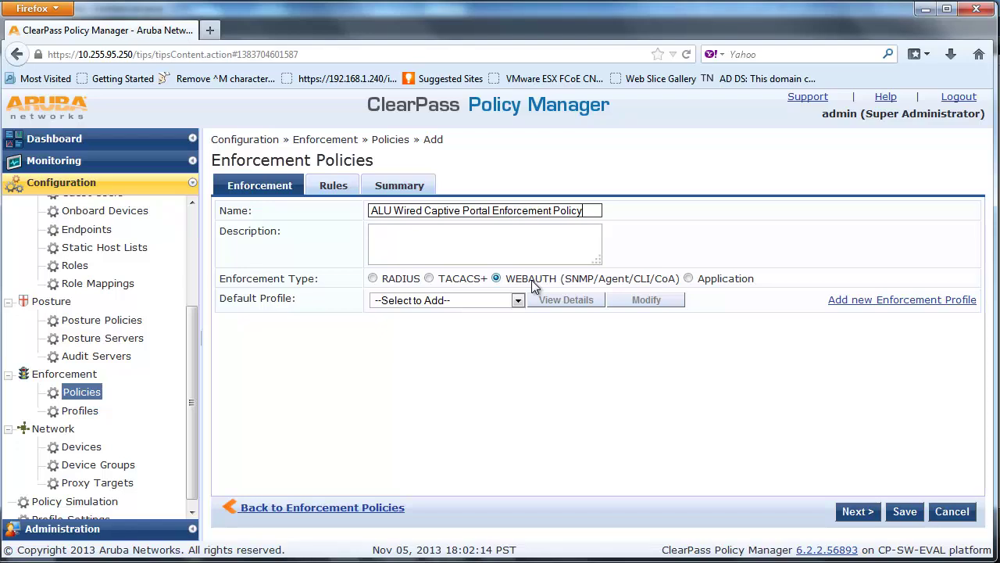
Set the default profile to Update Endpoint Known and reuse the policy name as the description
click(516, 304)
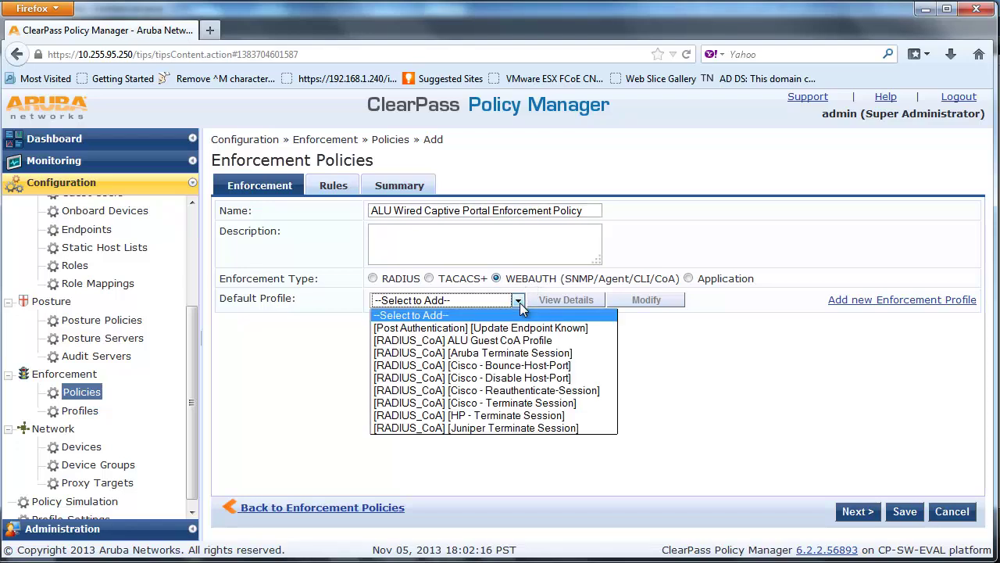
click(522, 327)
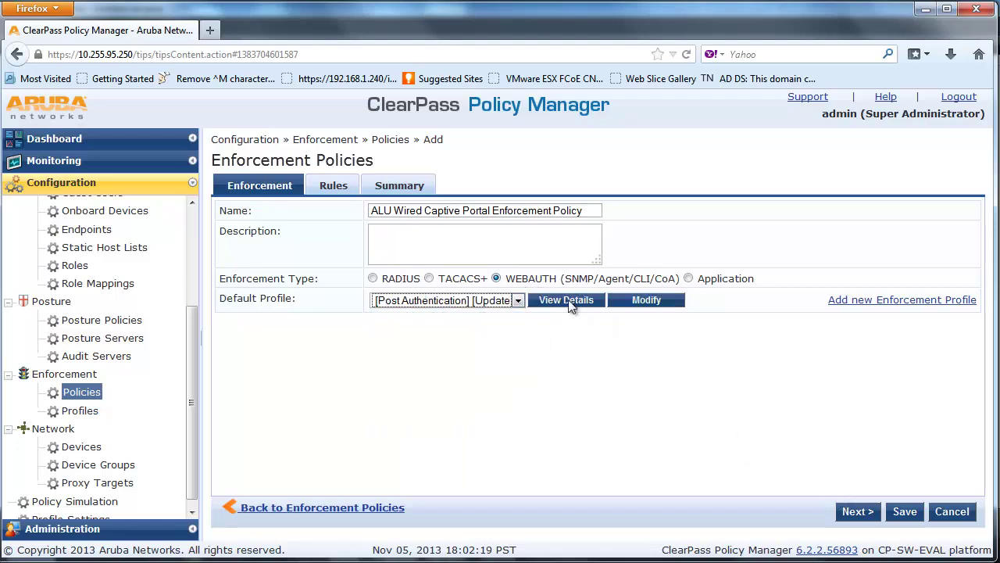
drag(585, 208, 367, 209)
key(ctrl+c)
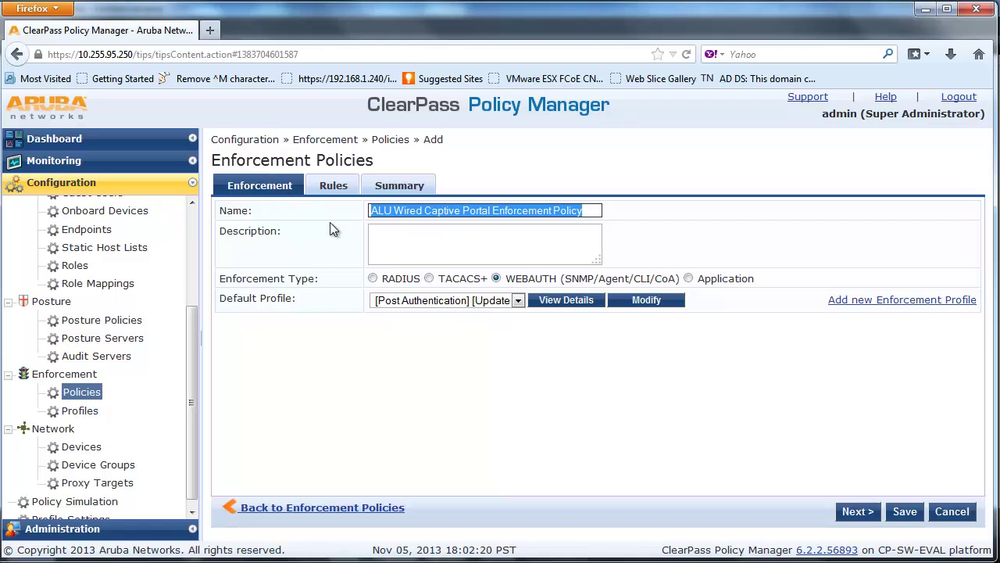
click(455, 254)
key(ctrl+v)
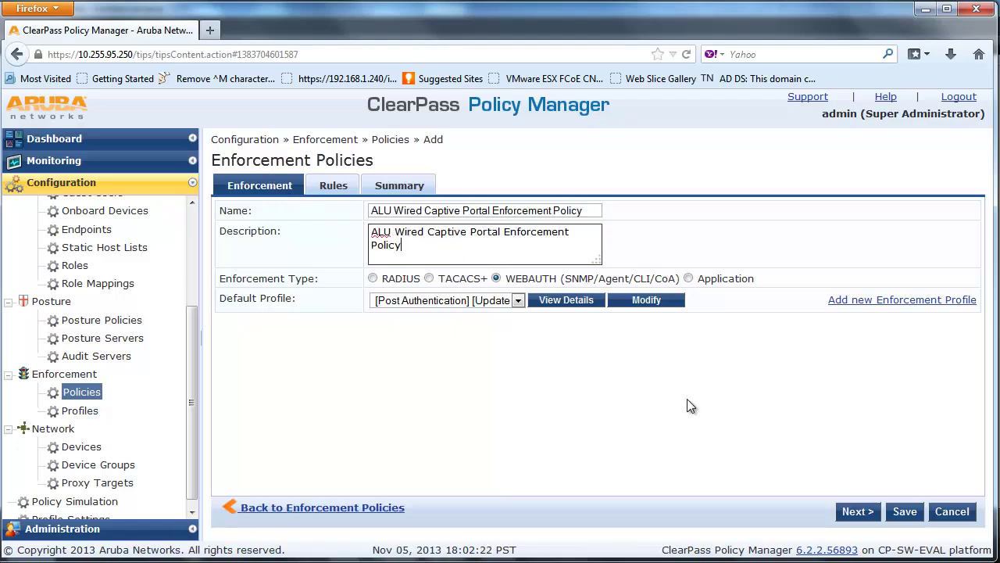
click(869, 511)
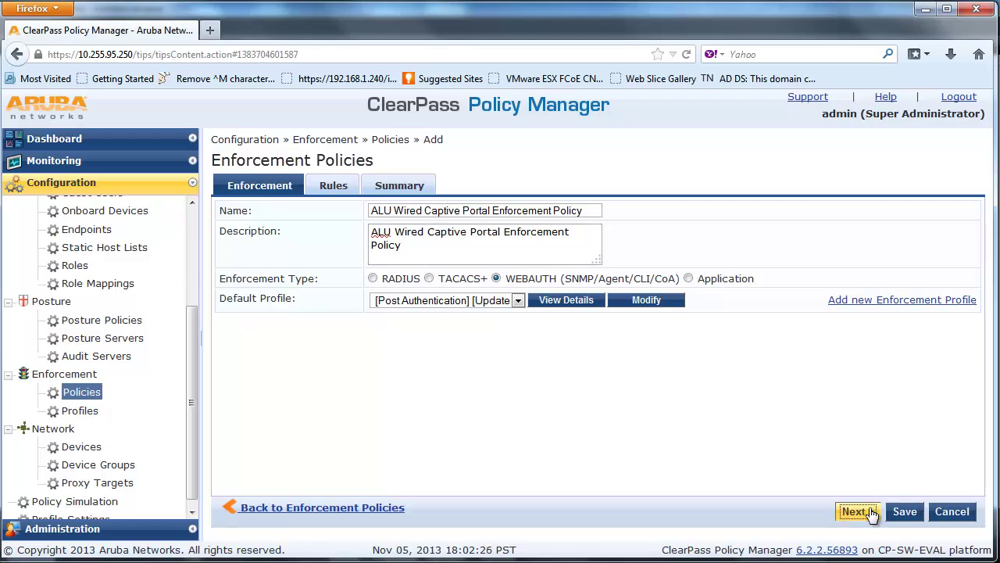
Add a new rule with the condition Tips:Role EQUALS [Guest]
click(321, 273)
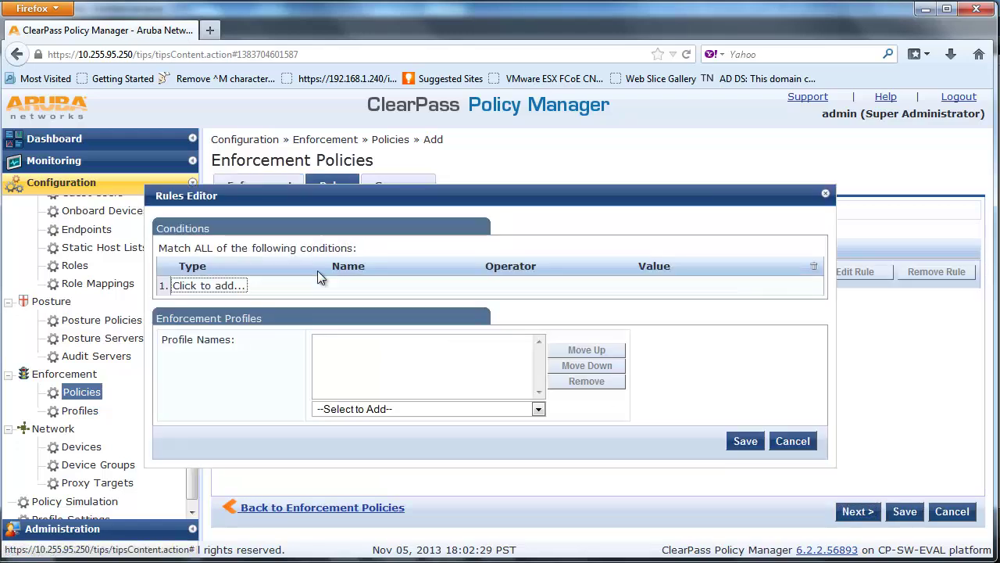
click(297, 285)
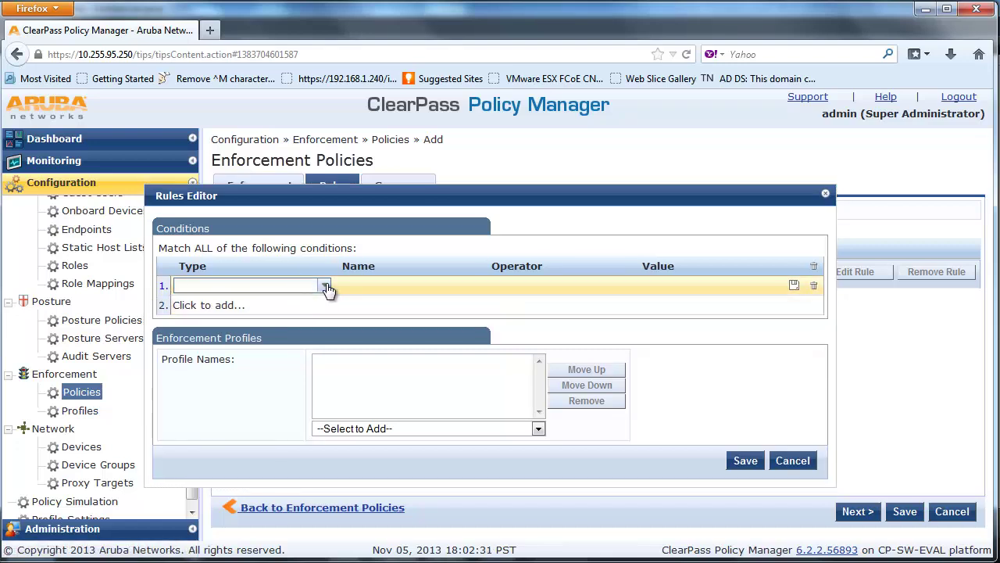
click(322, 286)
click(311, 302)
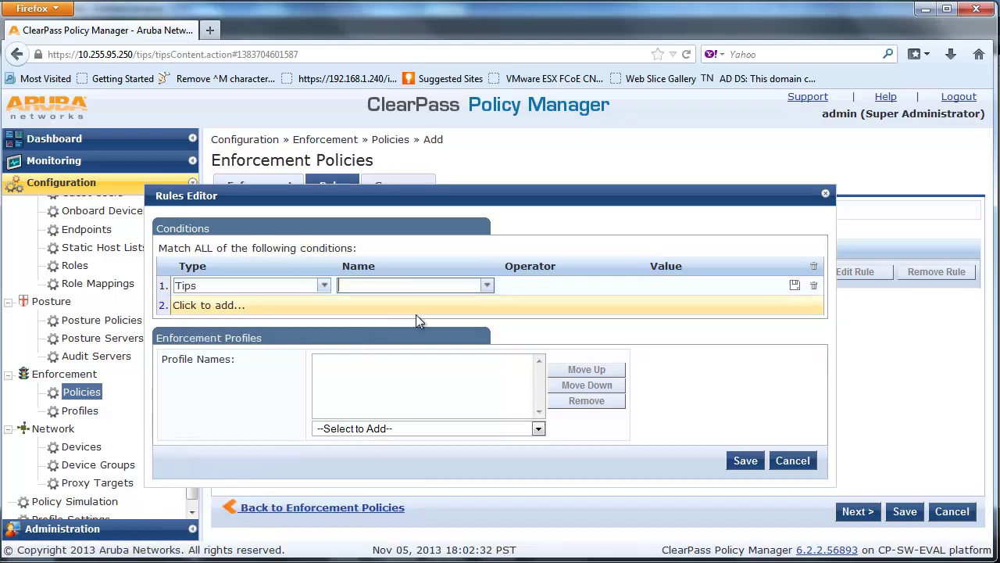
click(487, 288)
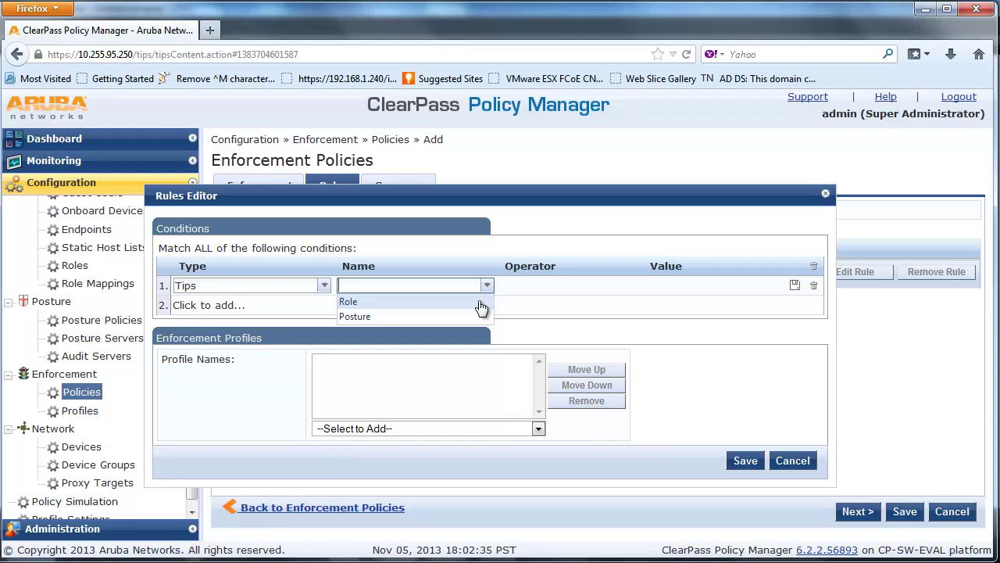
click(481, 303)
click(648, 285)
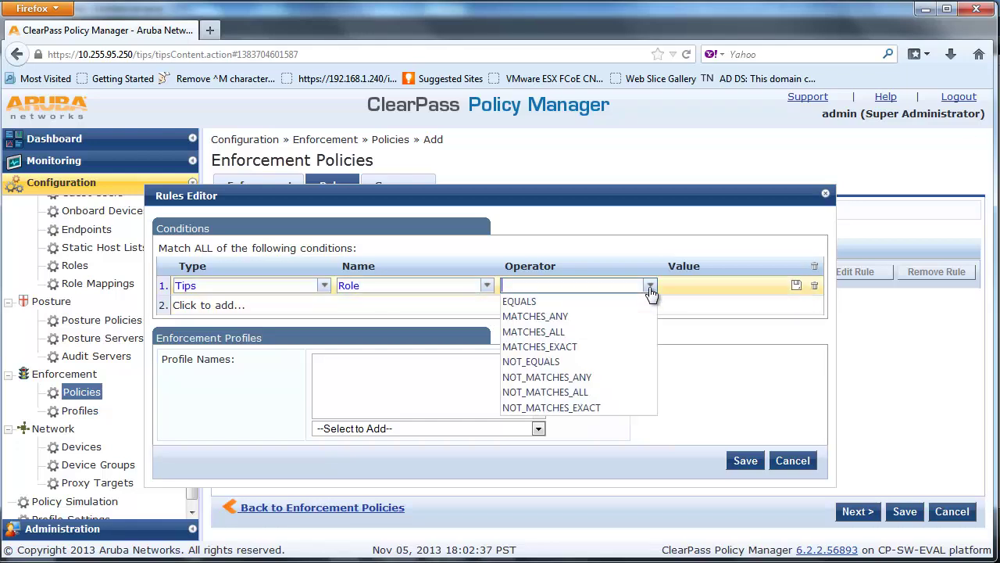
click(628, 302)
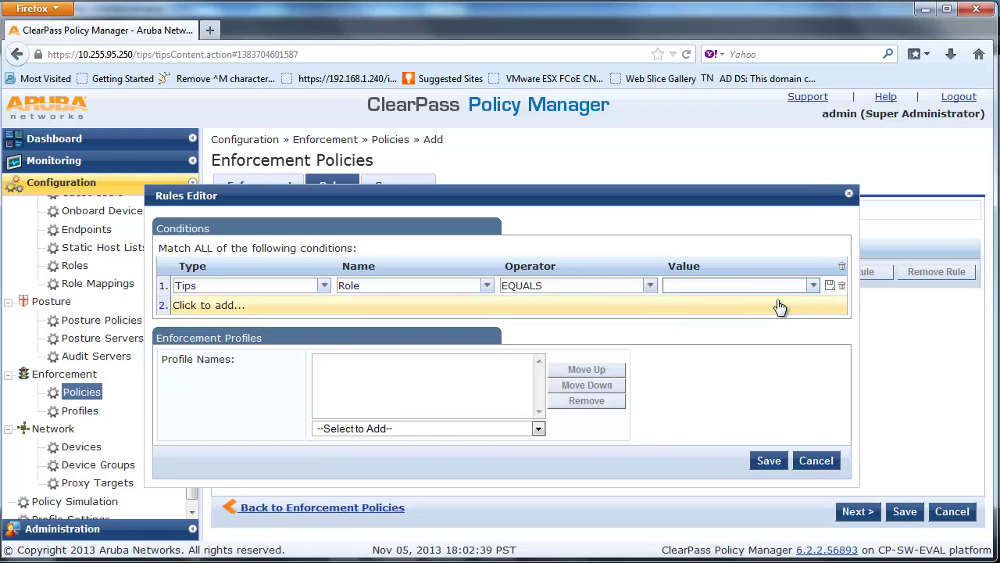
click(813, 286)
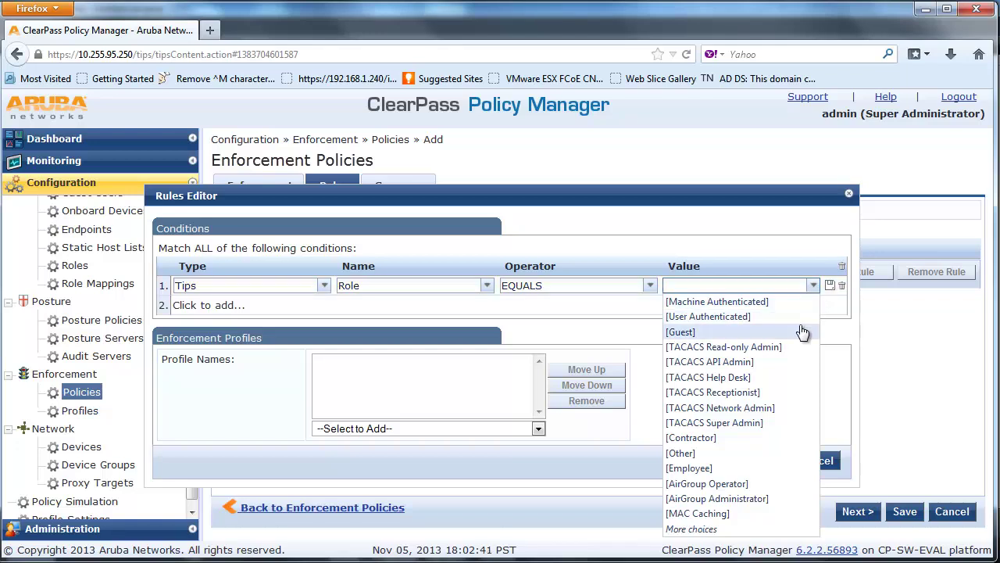
click(741, 332)
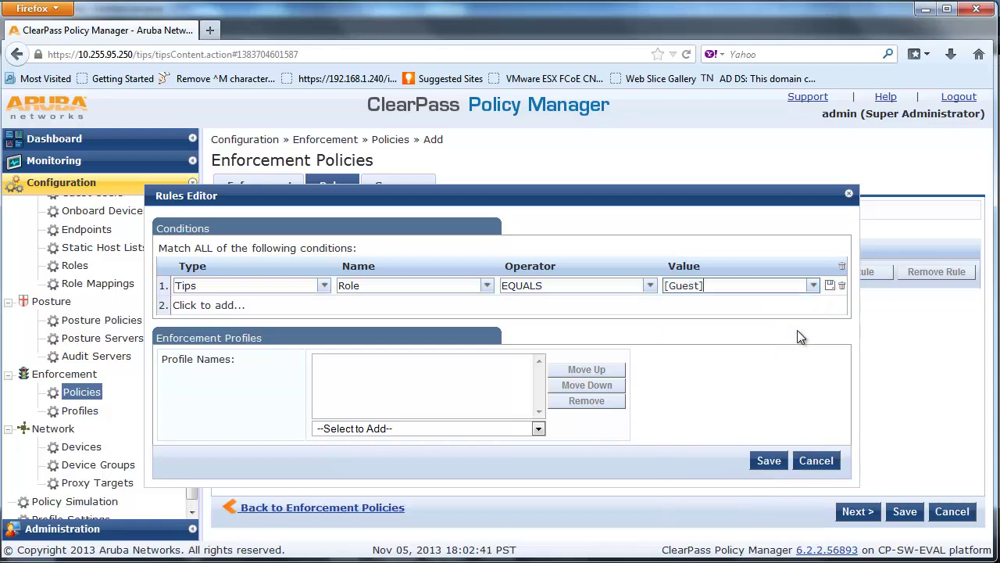
Apply the ALU Guest CoA Profile to the rule and save it
click(539, 428)
click(524, 469)
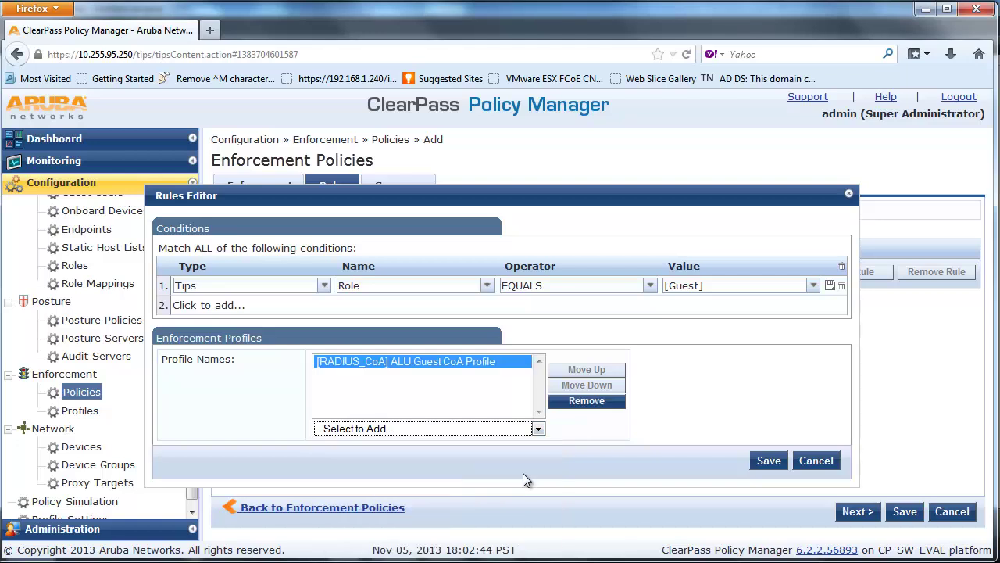
click(768, 461)
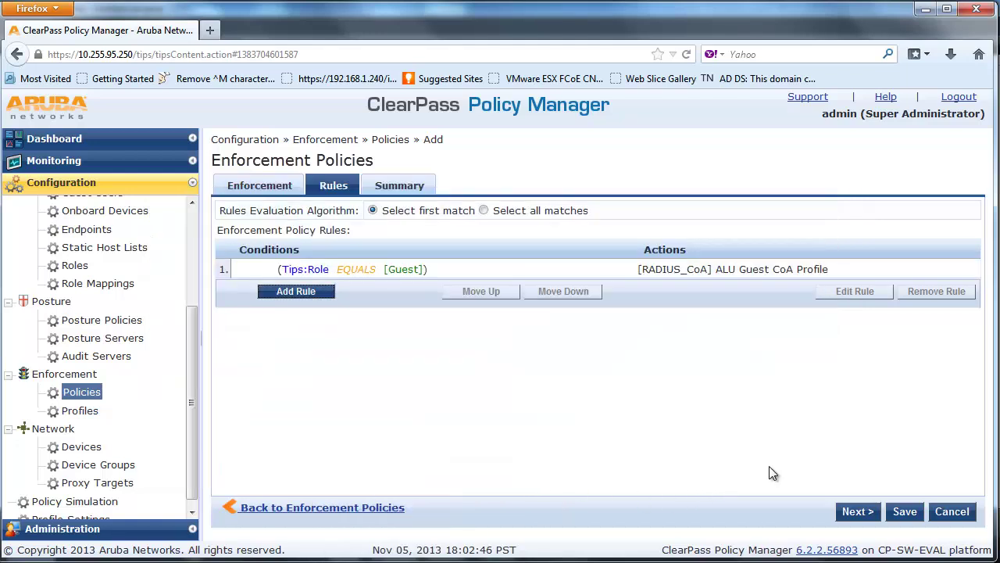
Review the policy summary and save the captive portal enforcement policy
click(855, 512)
click(904, 512)
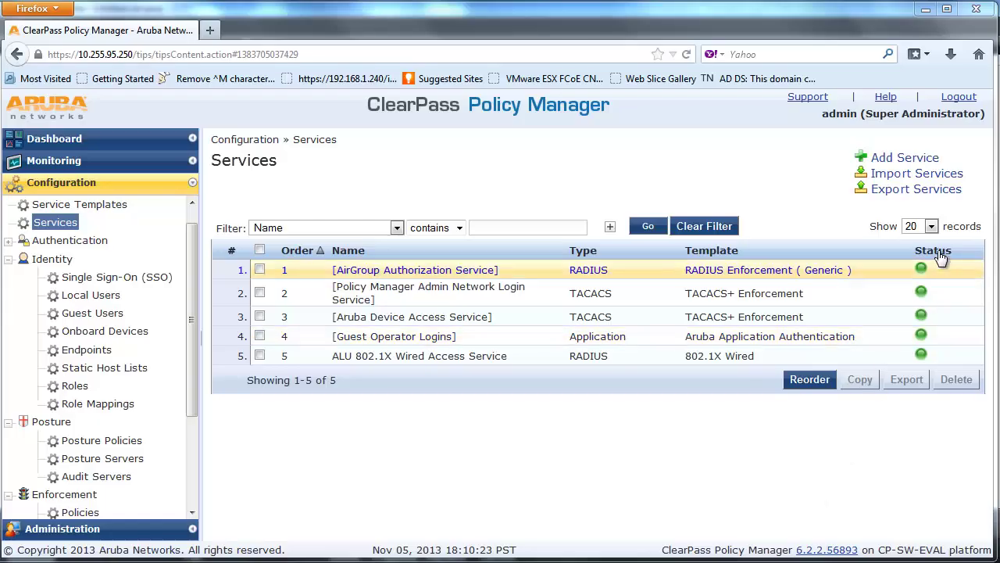
Create a MAC Authentication service named 'ALU Wired MAC Authentication Service' and continue to Authentication
click(918, 164)
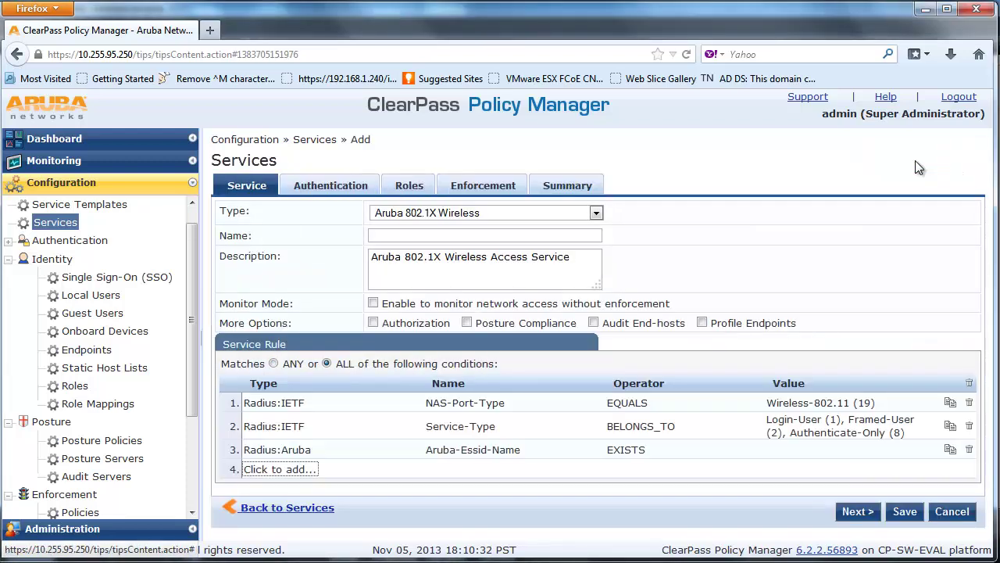
click(596, 213)
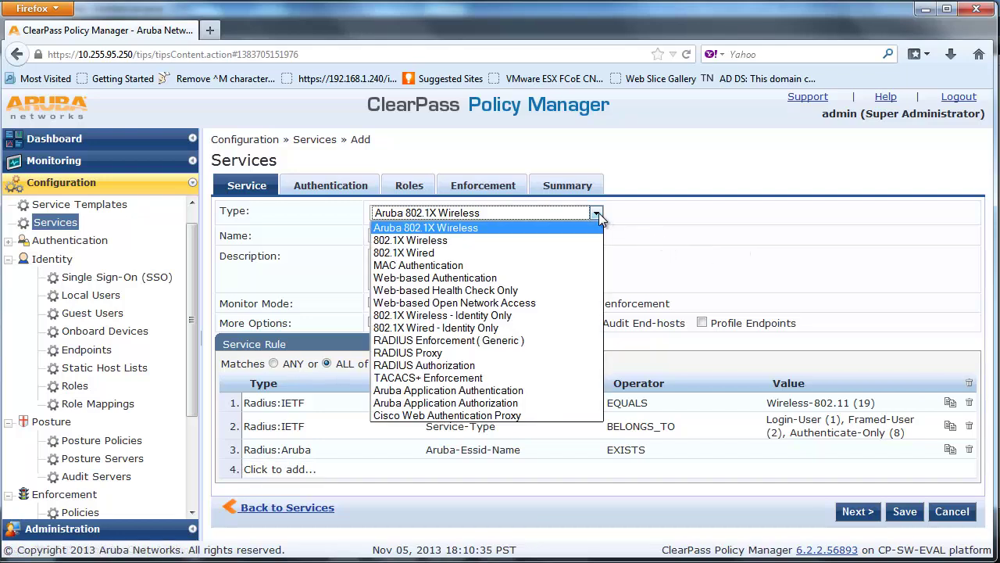
click(576, 263)
click(556, 237)
text(ALU Wired )
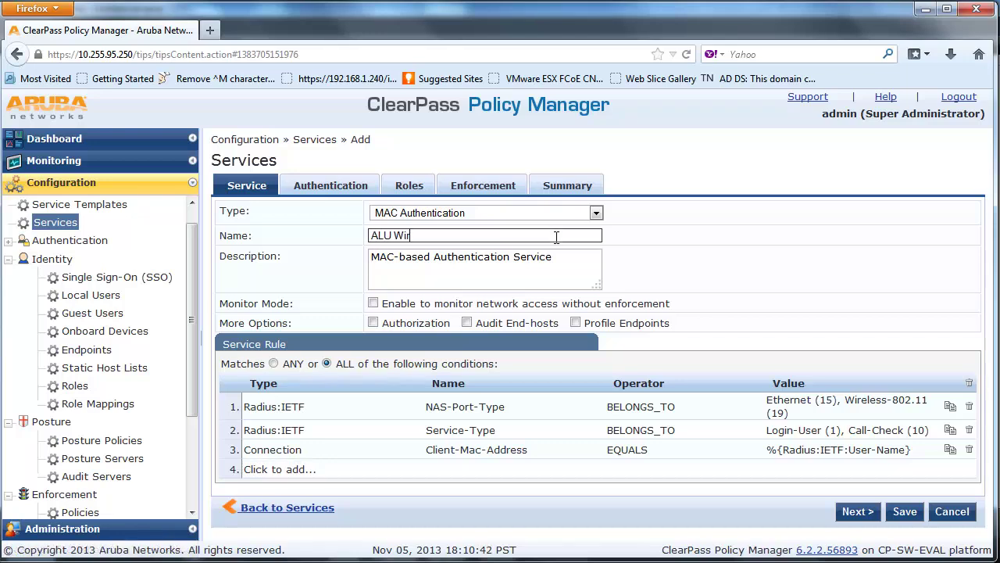
text(MAC Authentication Service)
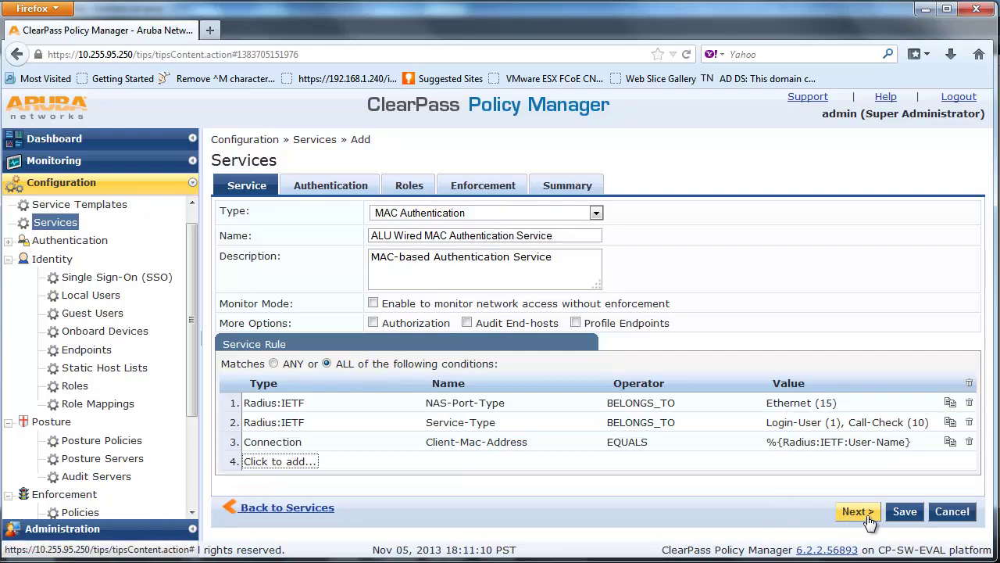
click(858, 512)
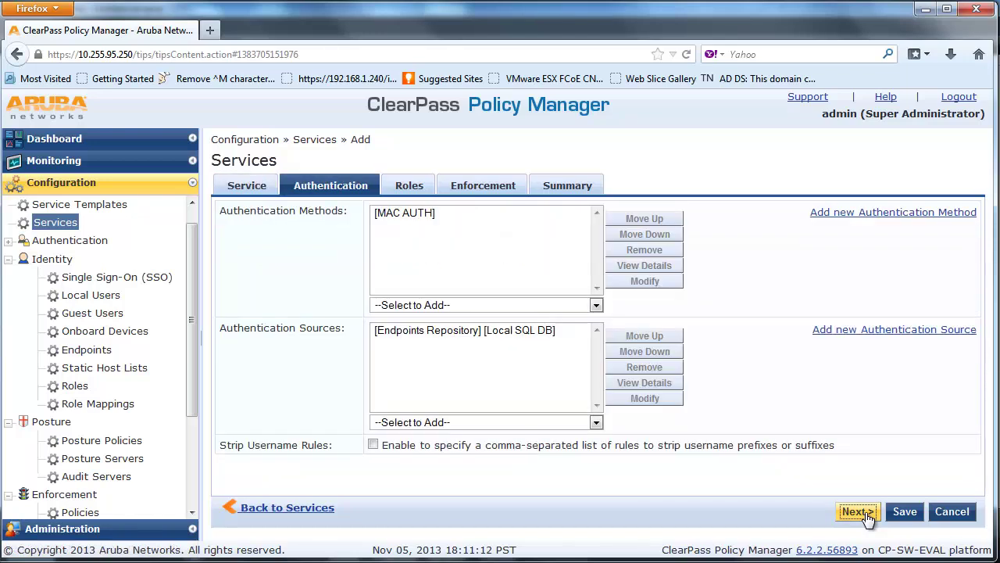
Replace [MAC AUTH] with [Allow All MAC AUTH] as the authentication method, then advance to Enforcement
click(502, 218)
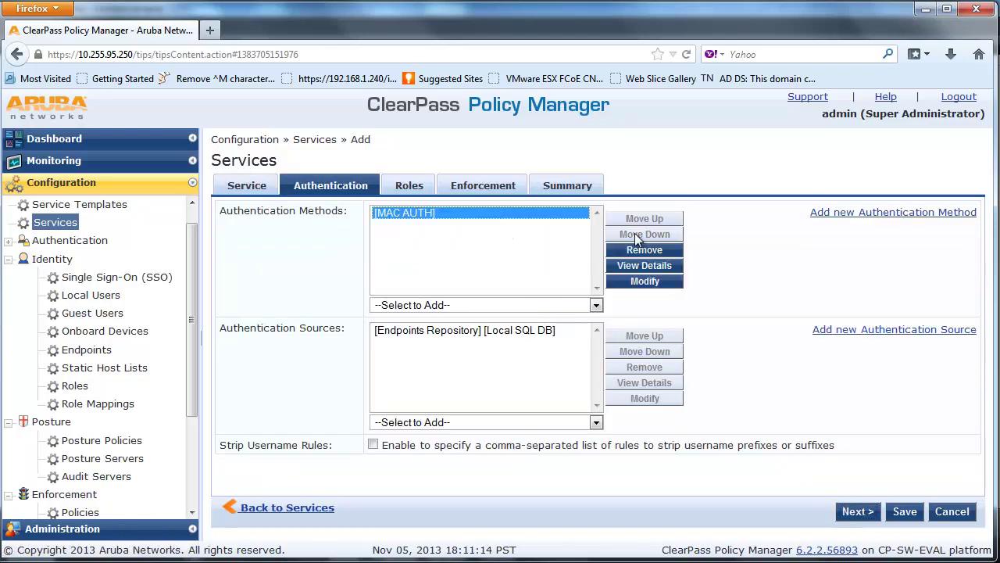
click(644, 249)
click(596, 306)
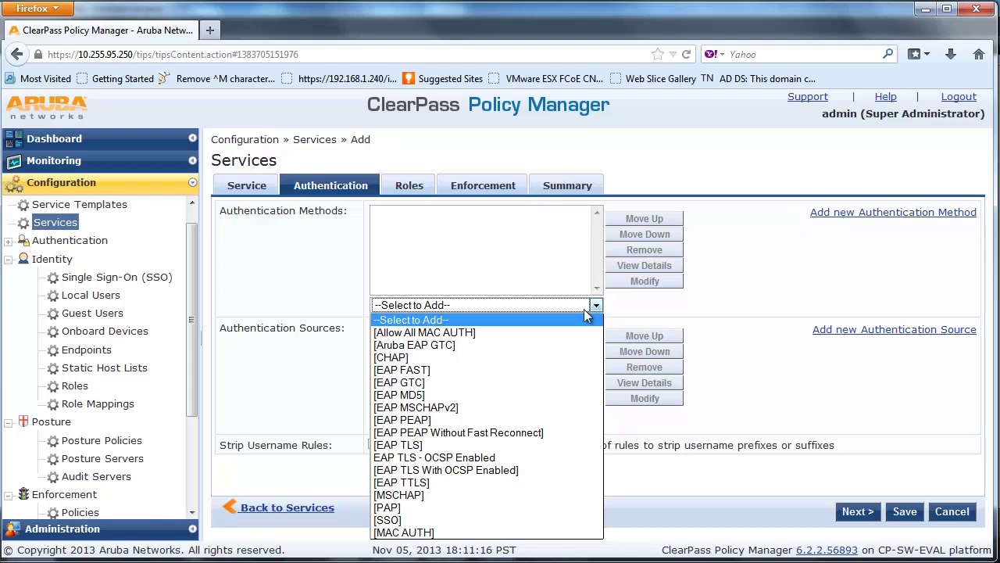
click(557, 335)
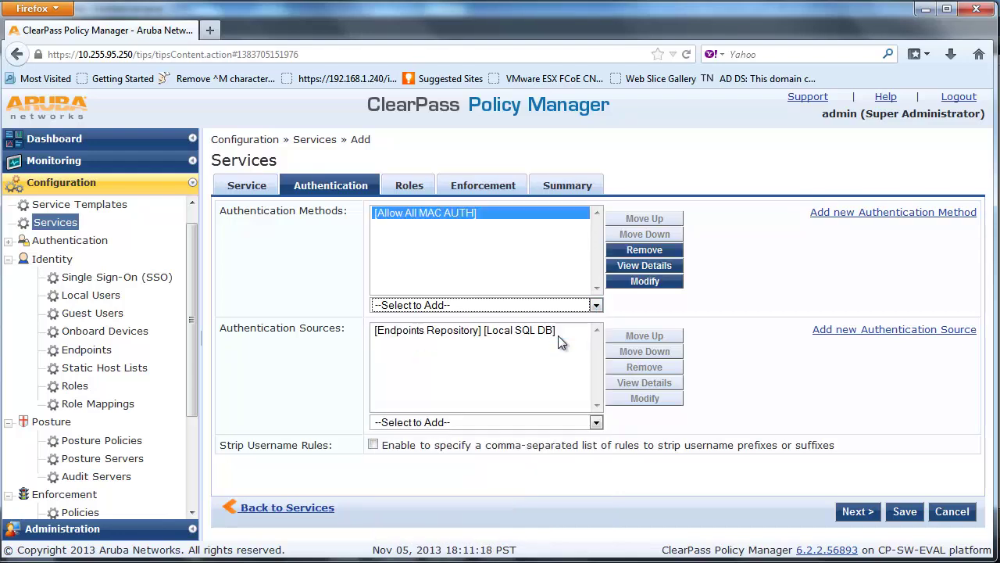
click(846, 518)
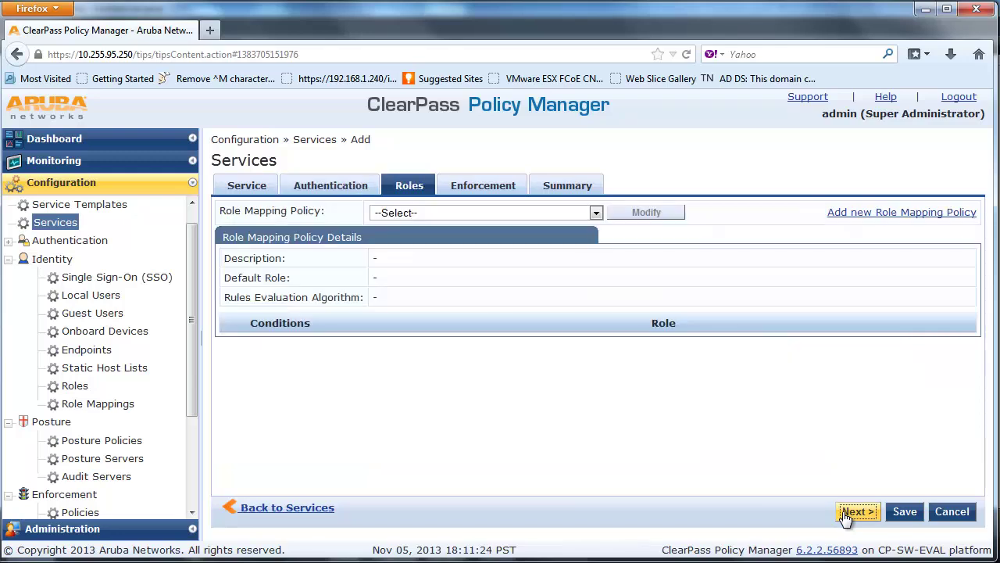
click(846, 518)
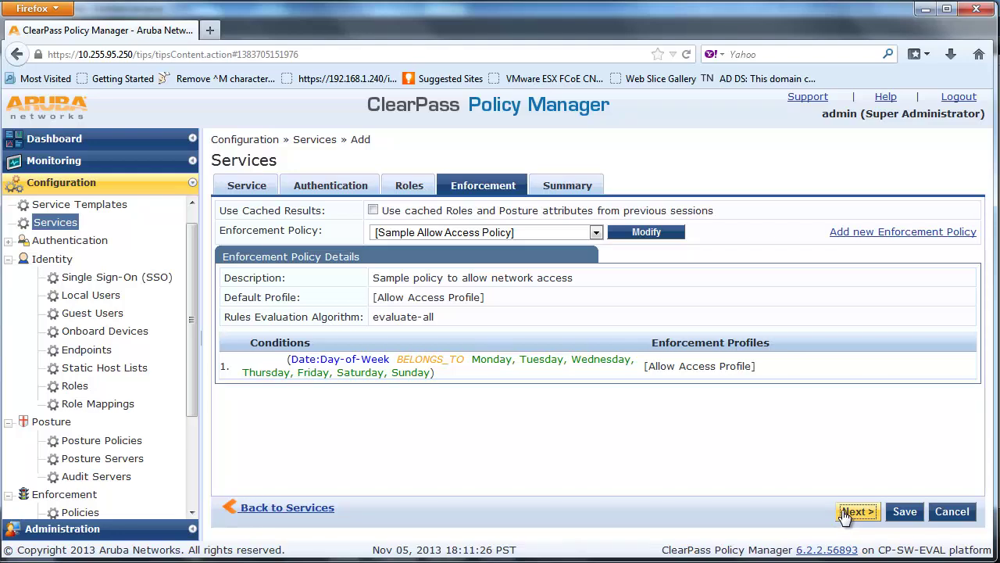
Assign ALU Wired MAC Enforcement Policy to the MAC service and save it
click(596, 232)
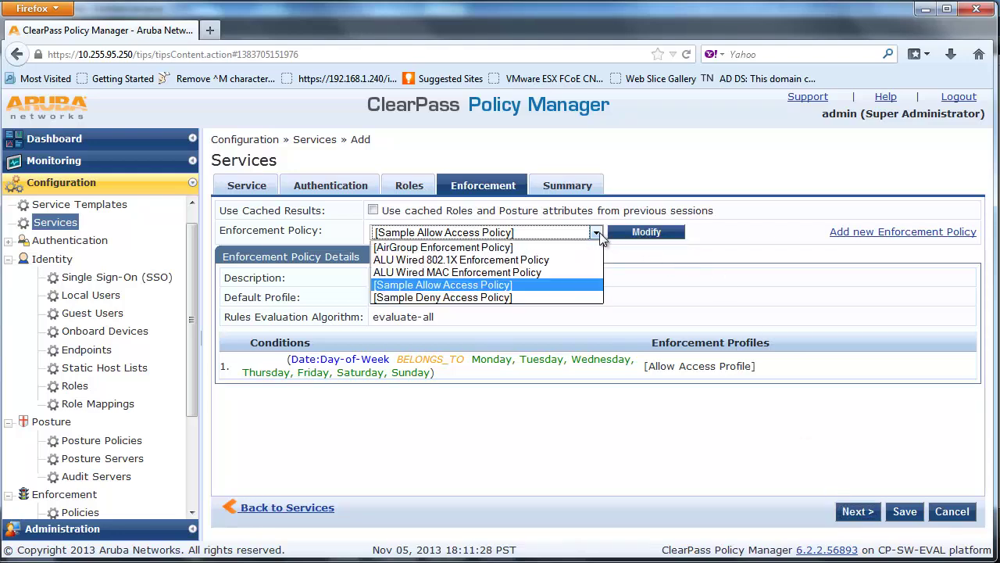
click(579, 272)
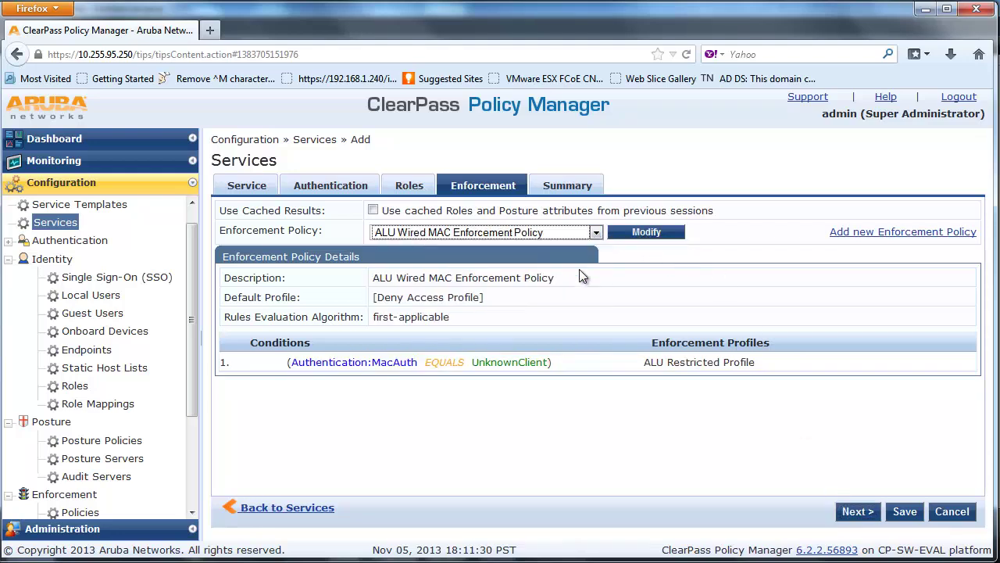
click(844, 515)
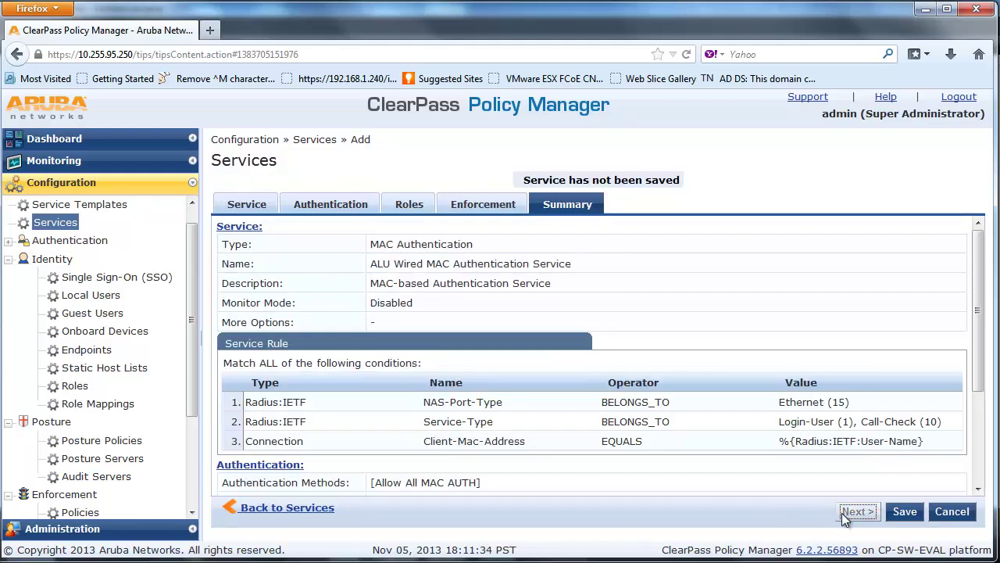
click(900, 513)
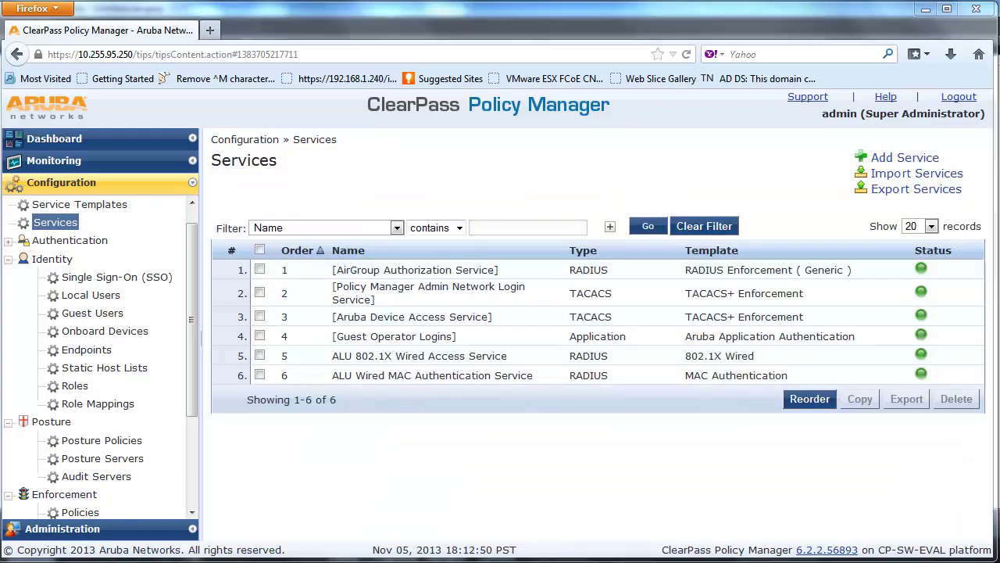
Start a Web-based Authentication service named 'ALU Wired Captive Portal Authentication Service'
click(906, 158)
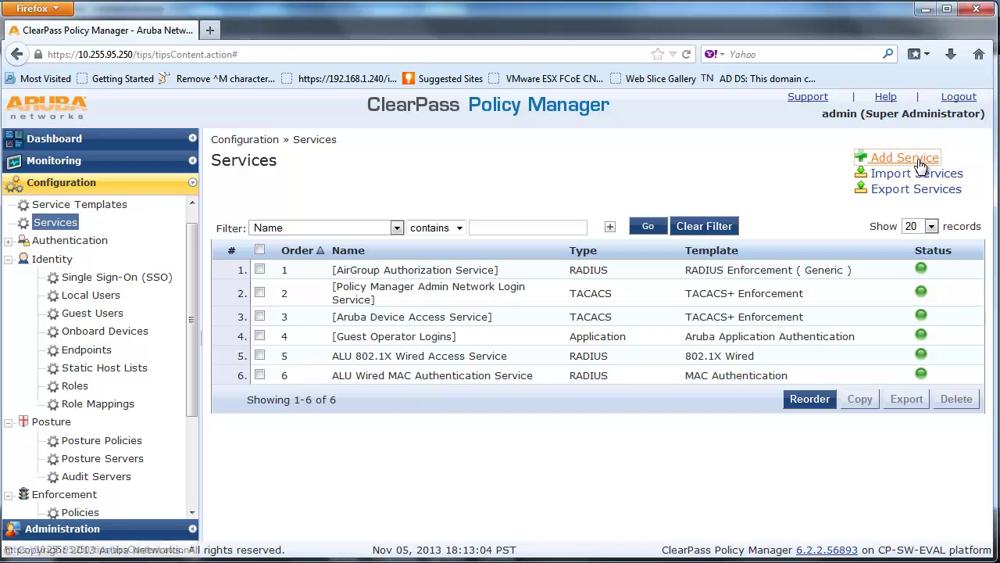
click(599, 213)
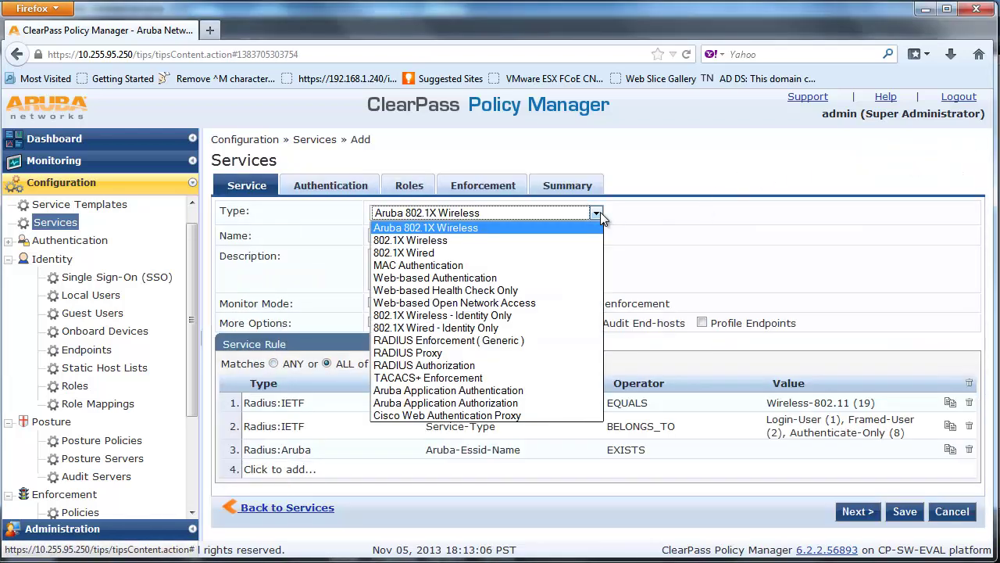
click(592, 278)
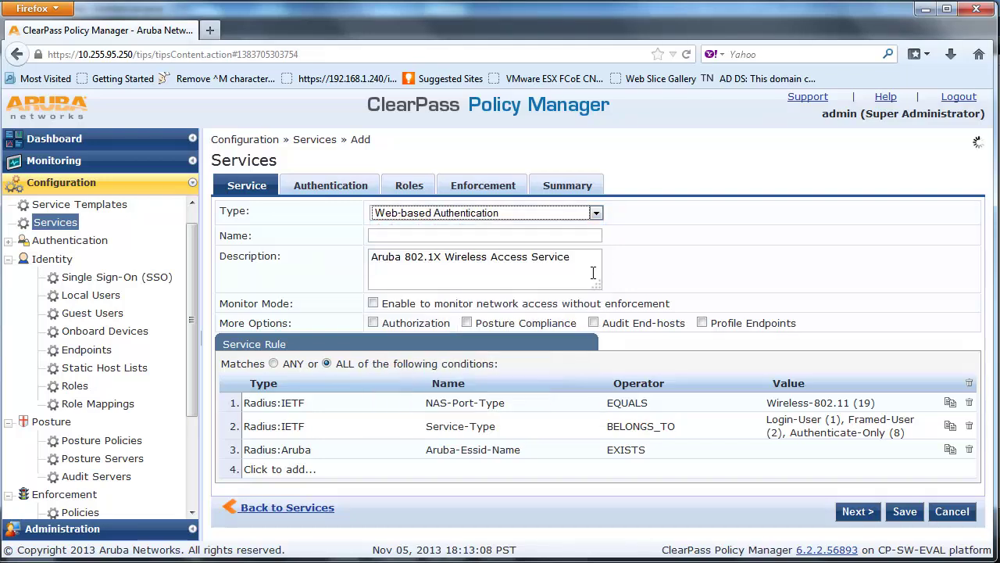
click(576, 235)
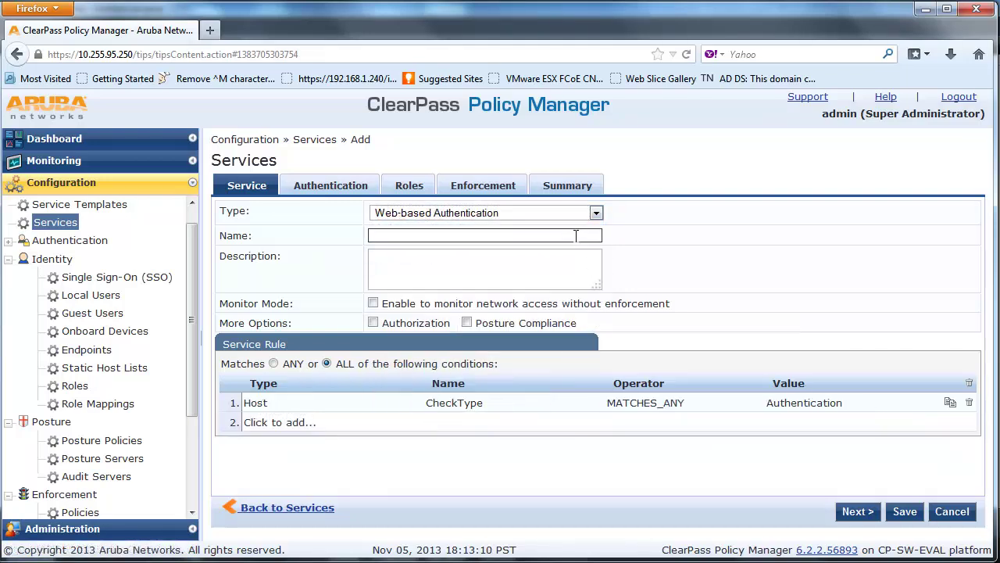
text(ALU Wired Captive Portal Authentication Service)
click(458, 271)
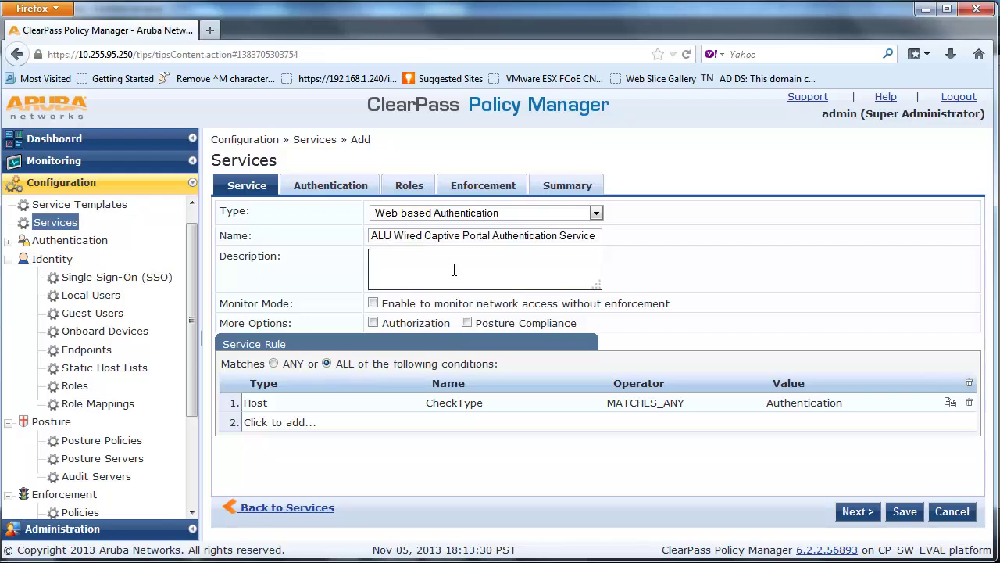
text(ALU Wired Captive Portal Authentication Service)
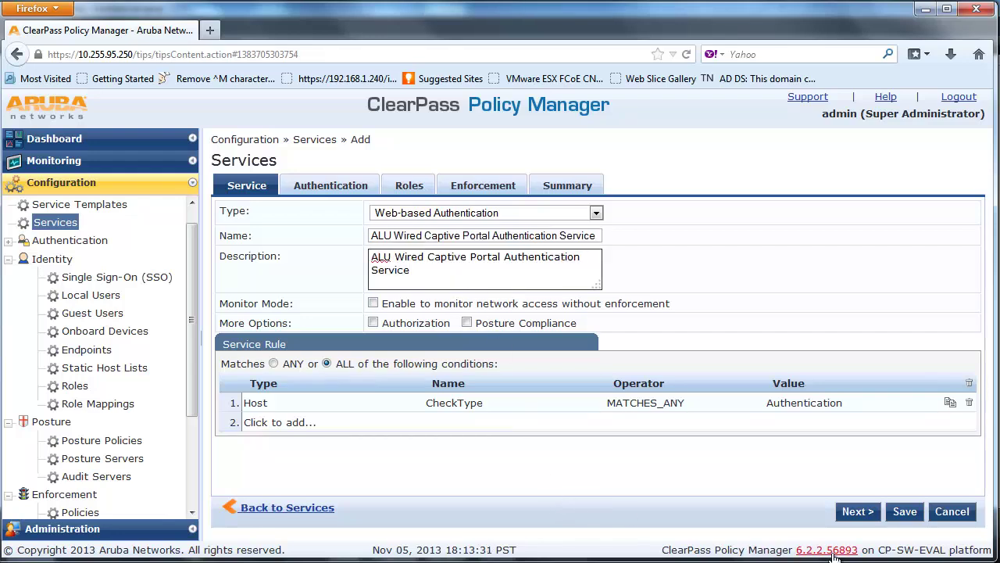
click(859, 521)
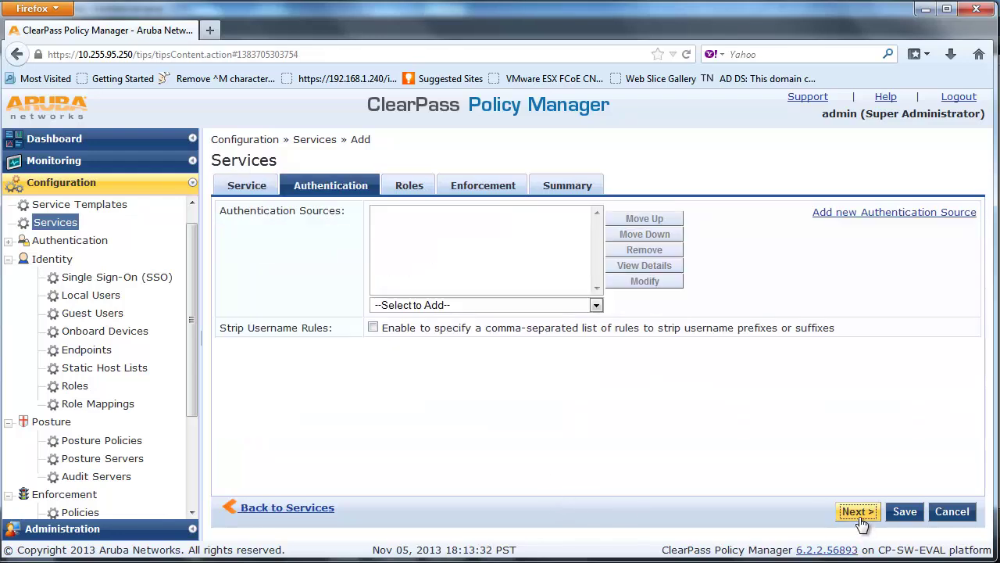
Add Guest User Repository as its source, keep the captive portal enforcement policy, and save
click(597, 304)
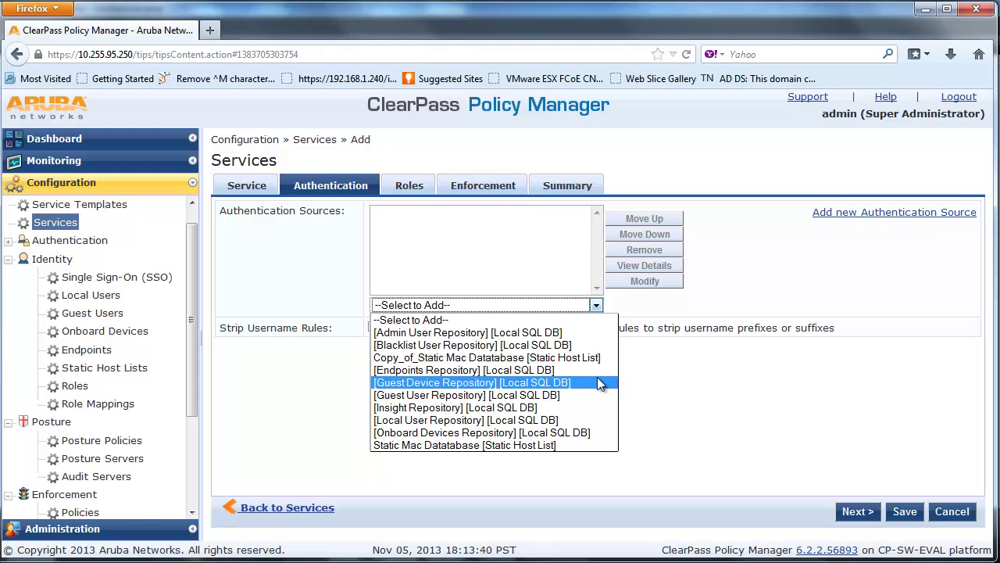
click(594, 395)
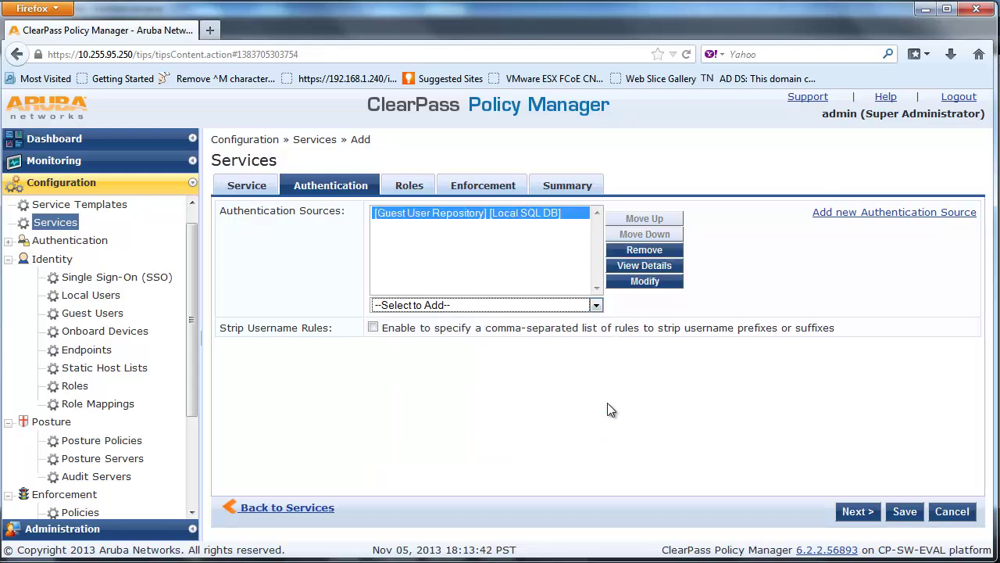
click(858, 513)
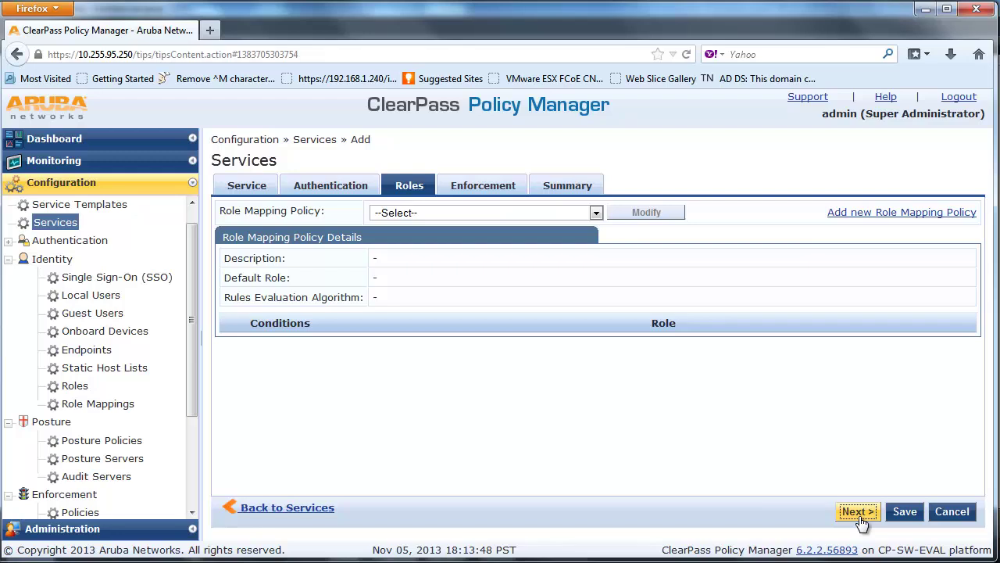
click(858, 514)
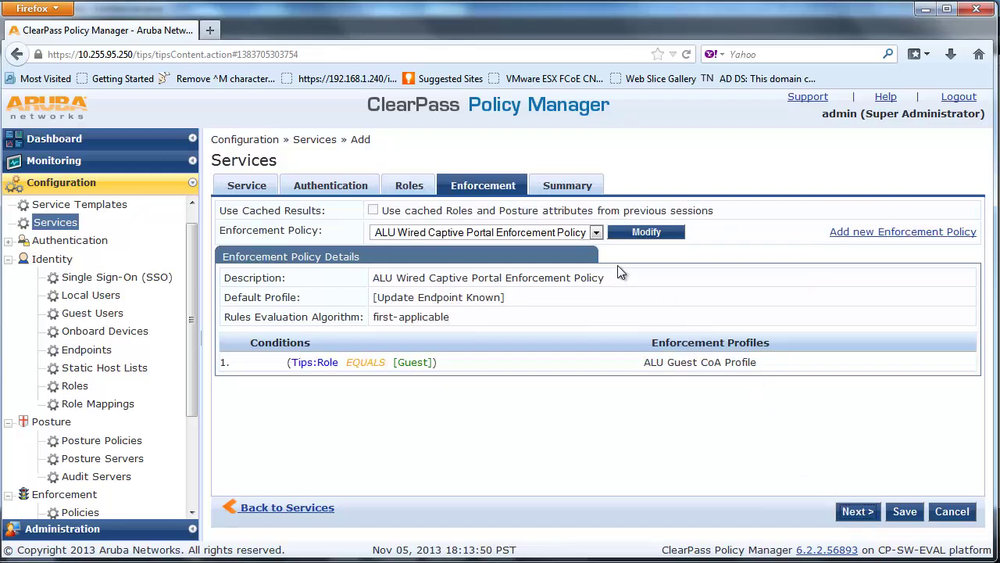
click(598, 237)
click(598, 237)
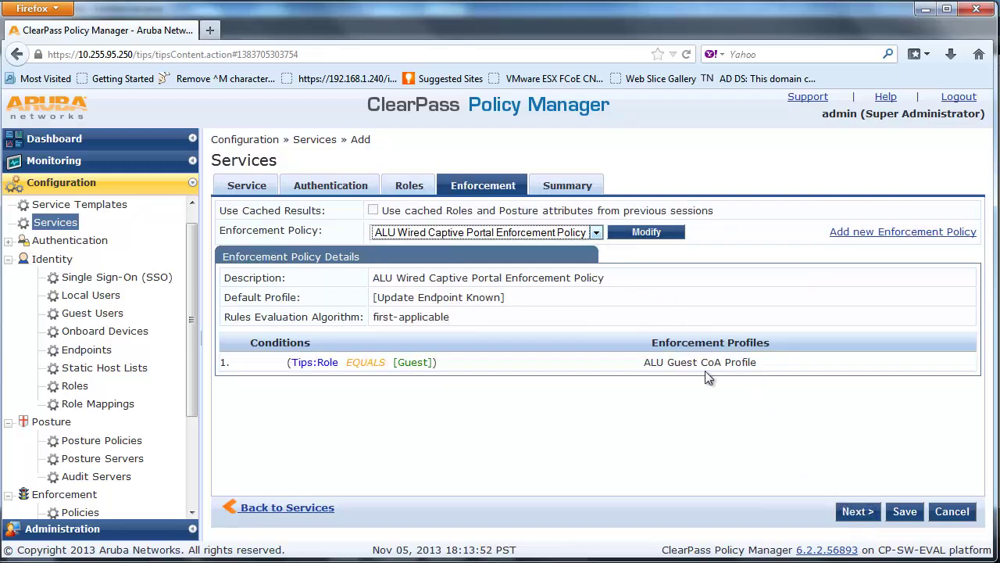
click(854, 513)
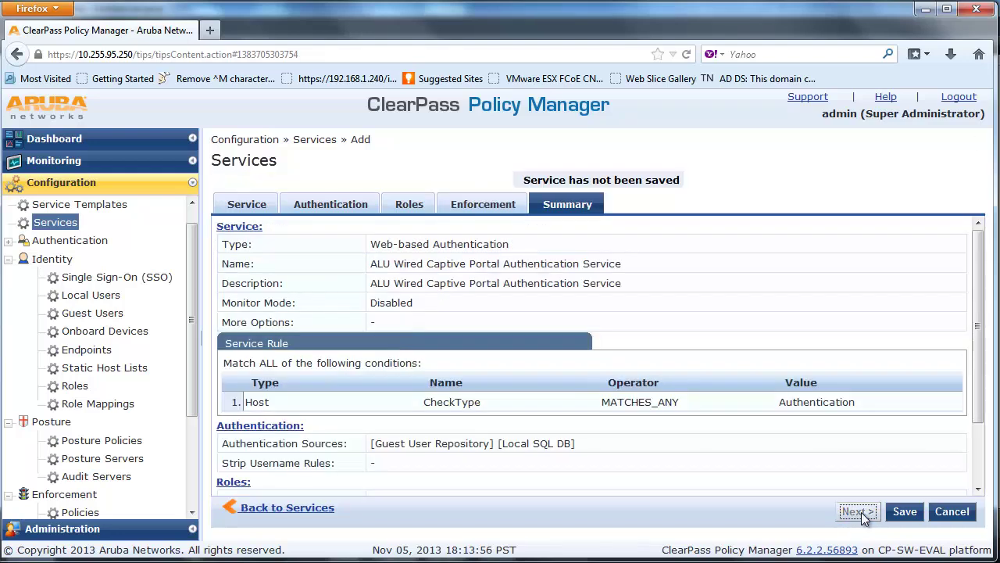
click(900, 515)
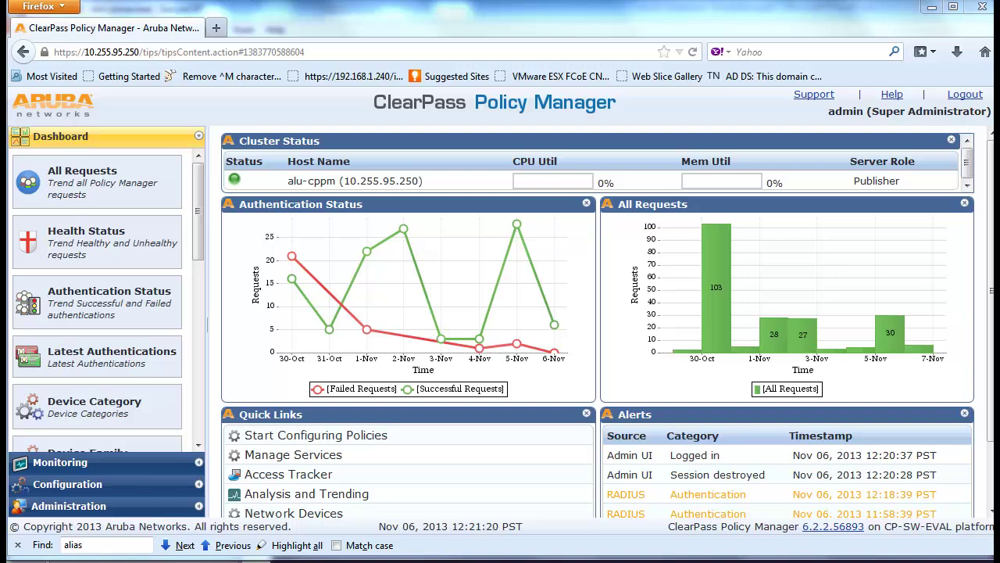
Add a new network device named AOS-6850E-ACCESS-2 with IP 10.255.95.26
click(86, 484)
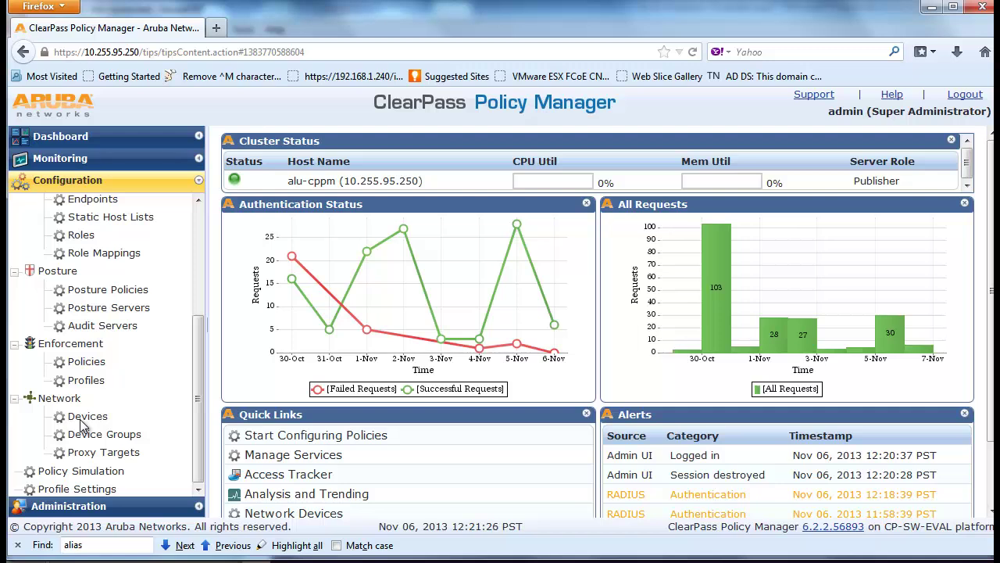
click(85, 416)
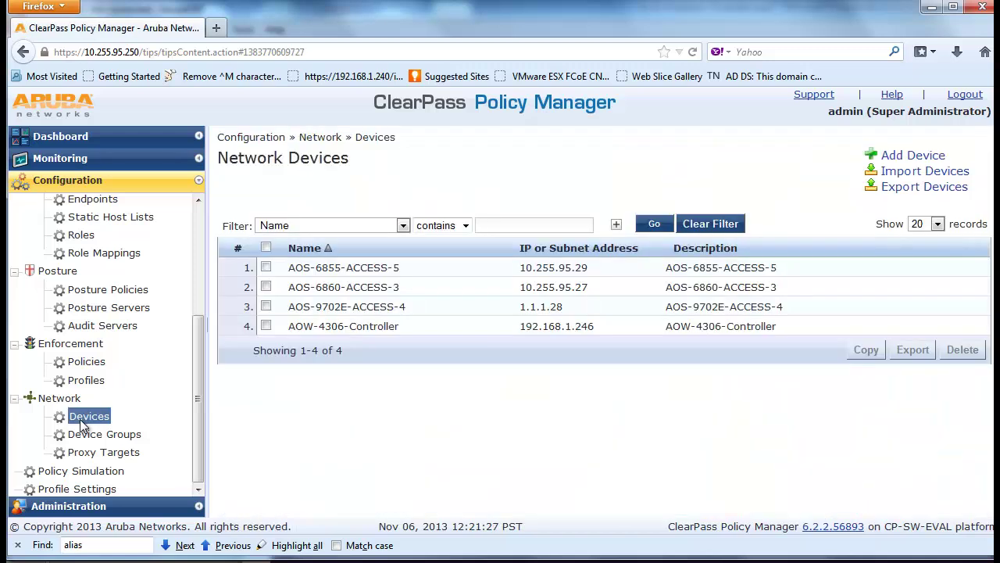
click(906, 156)
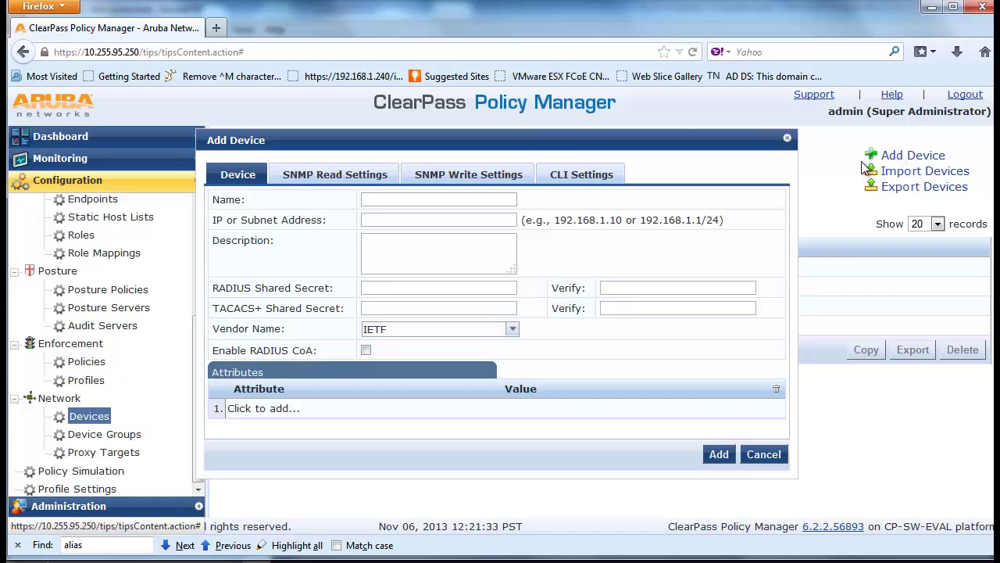
click(486, 200)
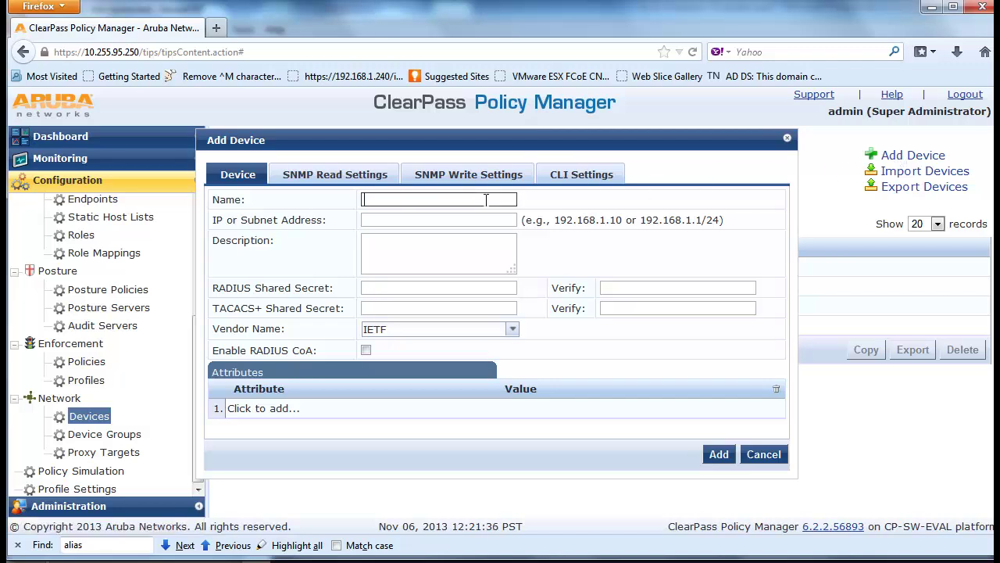
text(AOS-6850E-ACCESS-2)
click(500, 220)
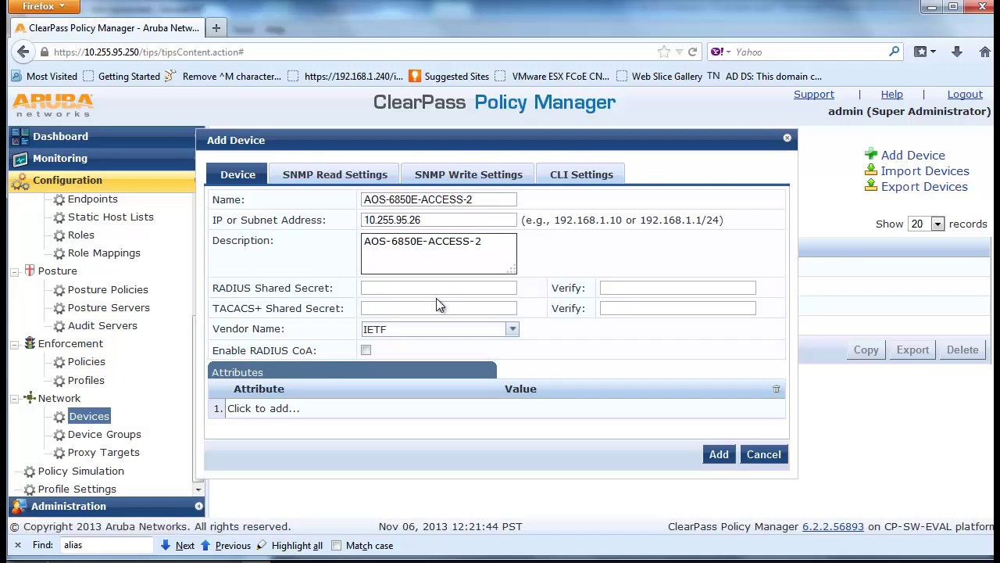
Enter and confirm the RADIUS shared secret, set vendor Aruba, enable RADIUS CoA, and add it
click(433, 288)
text(*******)
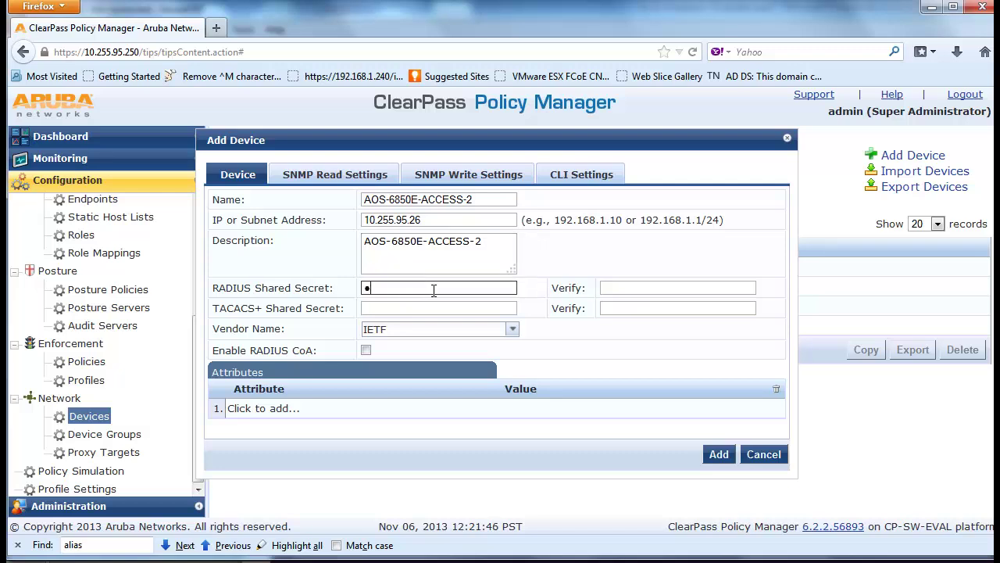
text(********)
key(Tab)
text(*)
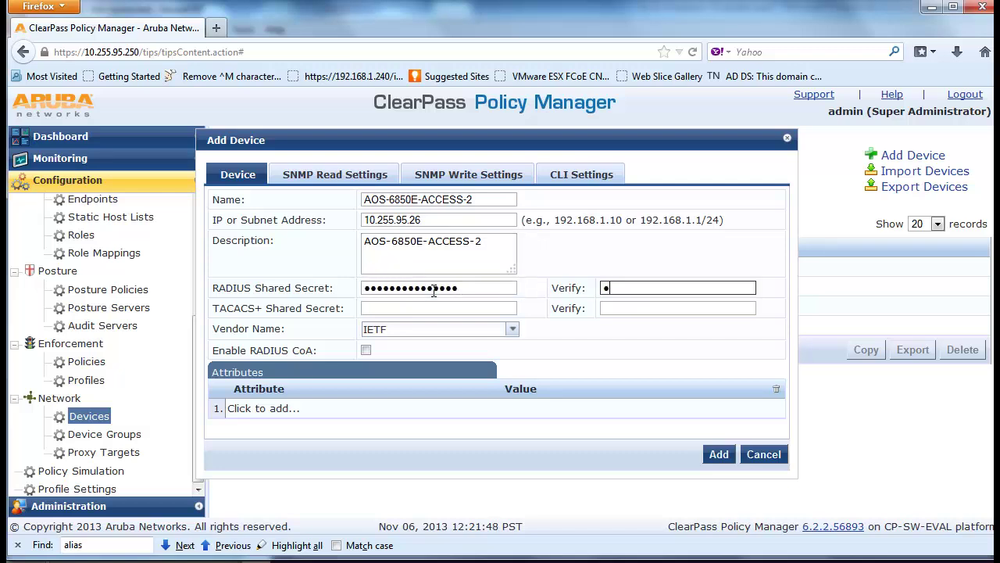
text(**************)
click(512, 329)
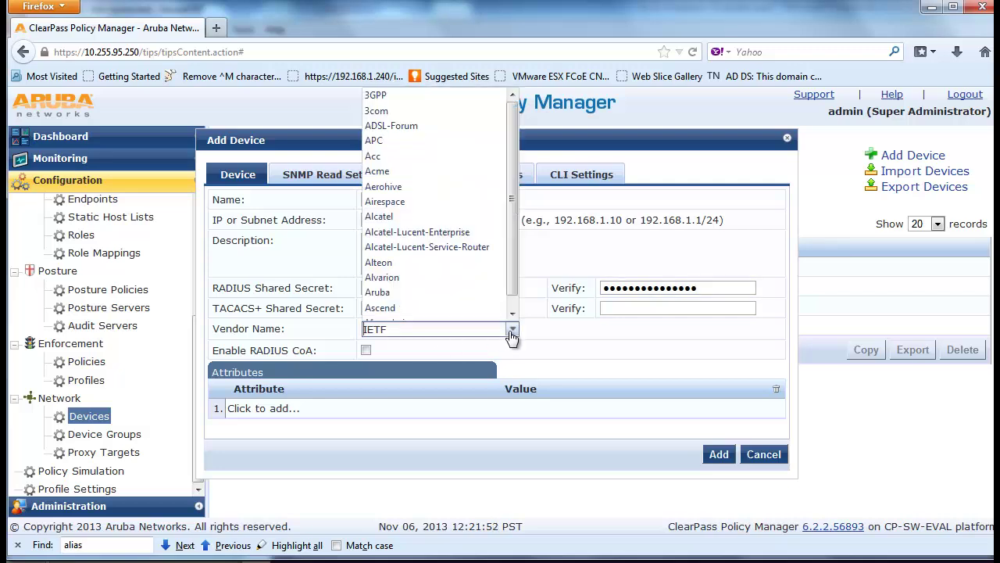
click(492, 293)
click(366, 350)
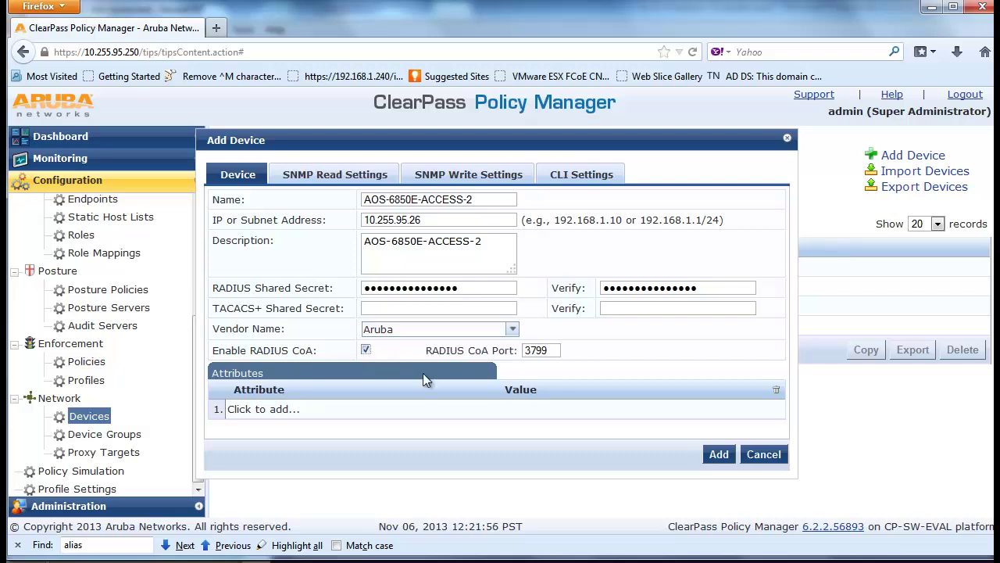
click(719, 456)
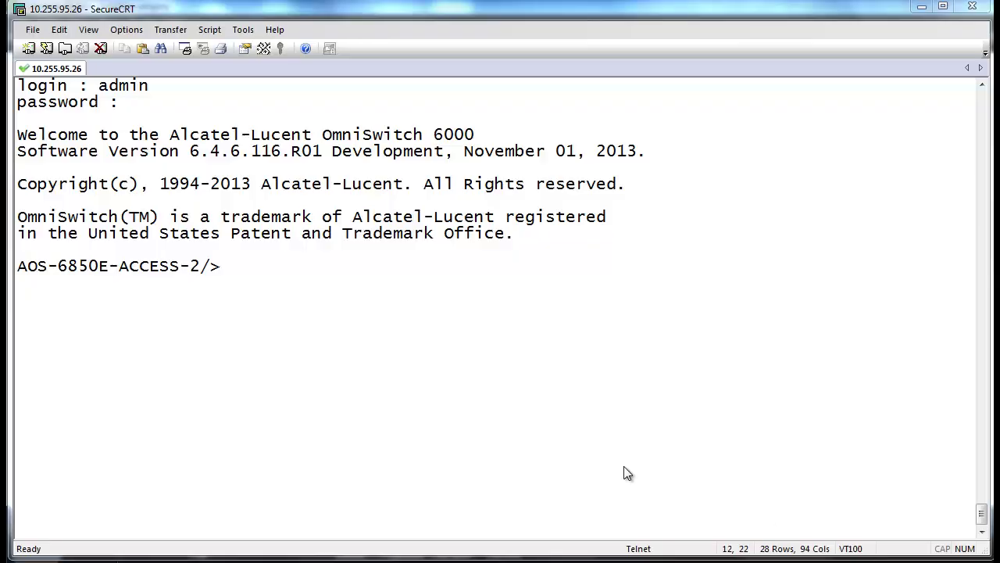
Paste and run the aaa radius-server command on the switch to point it at ClearPass
right_click(321, 268)
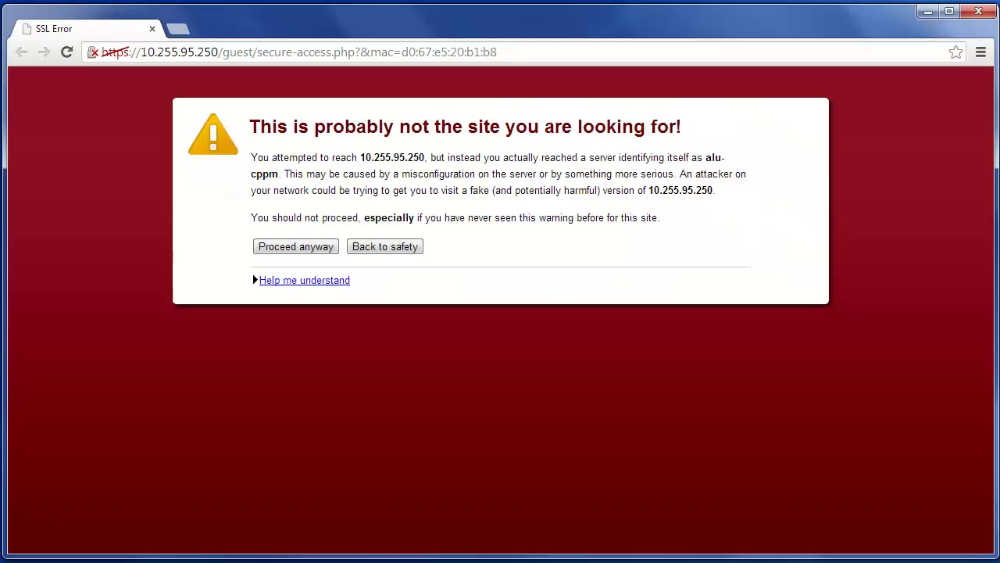
Bypass the certificate warning, enter the saved guest username and the password, and accept the terms
click(302, 251)
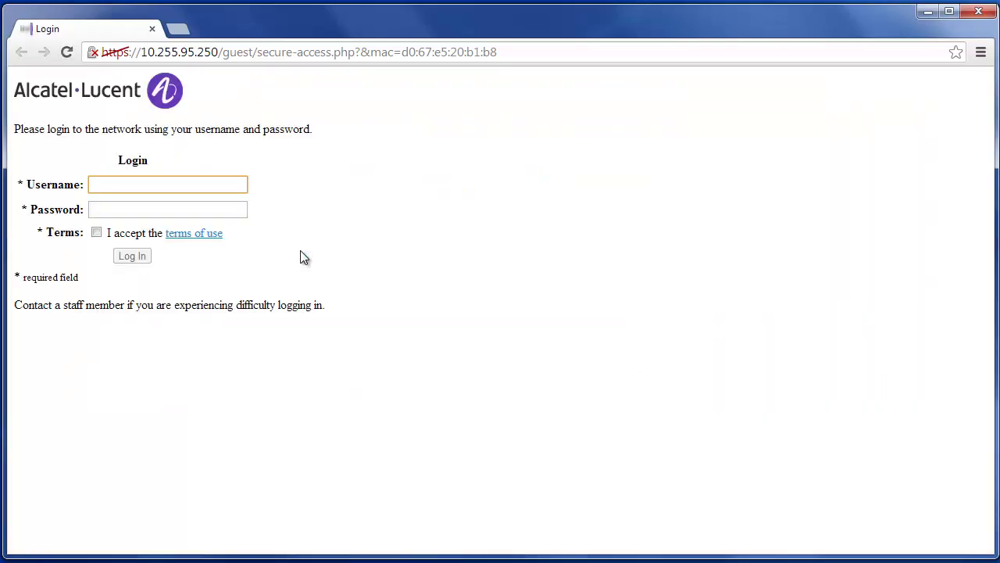
click(176, 190)
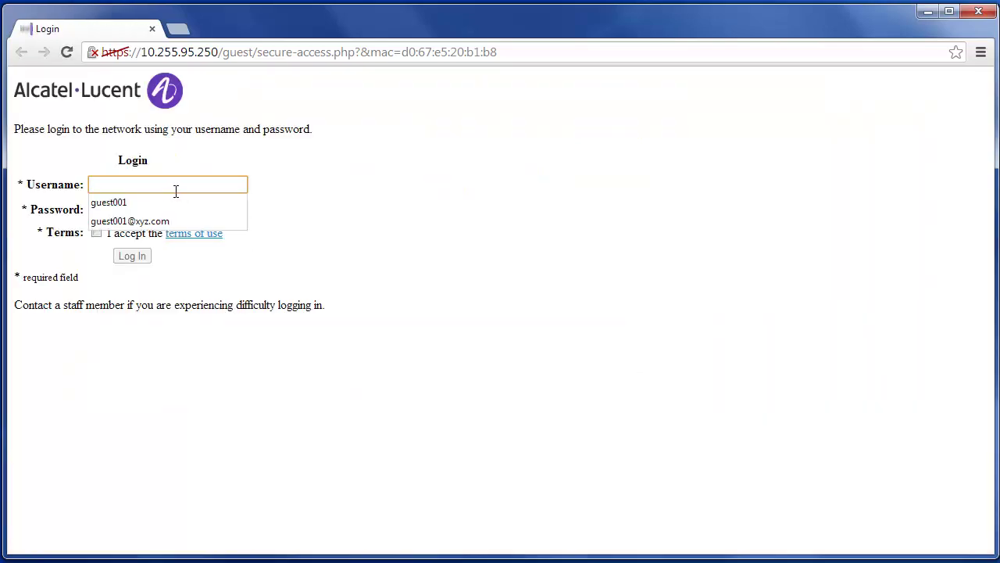
click(164, 220)
click(164, 209)
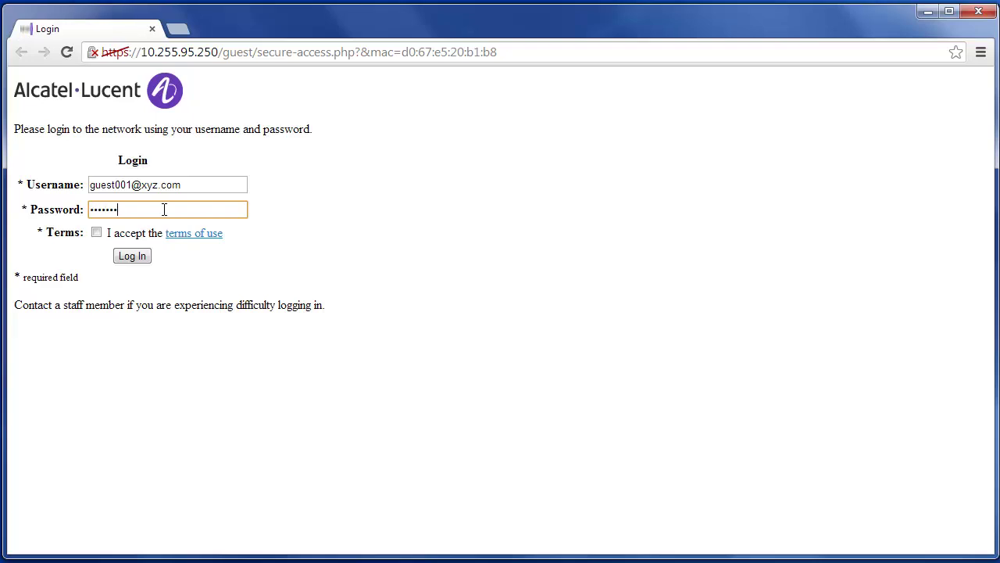
click(101, 237)
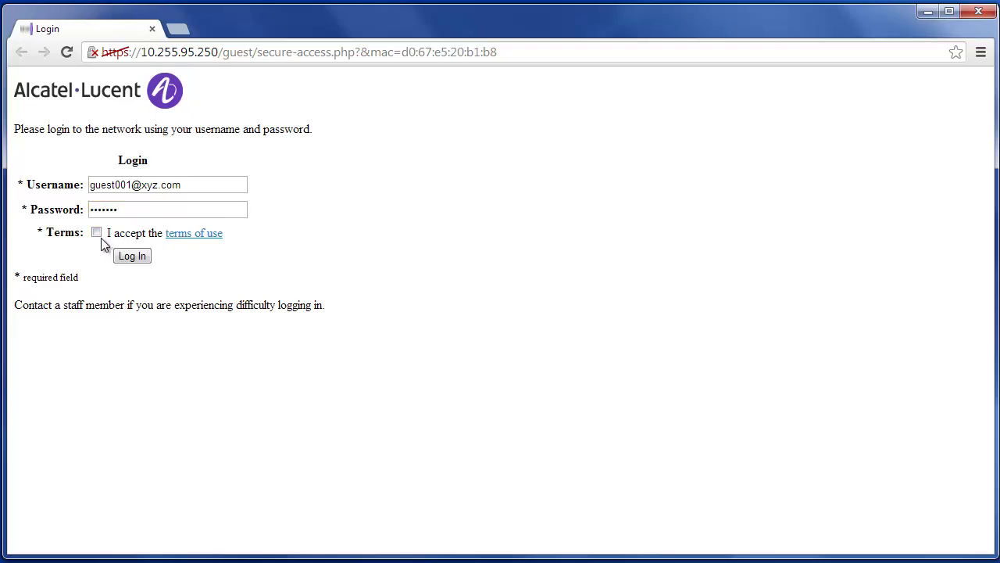
click(97, 234)
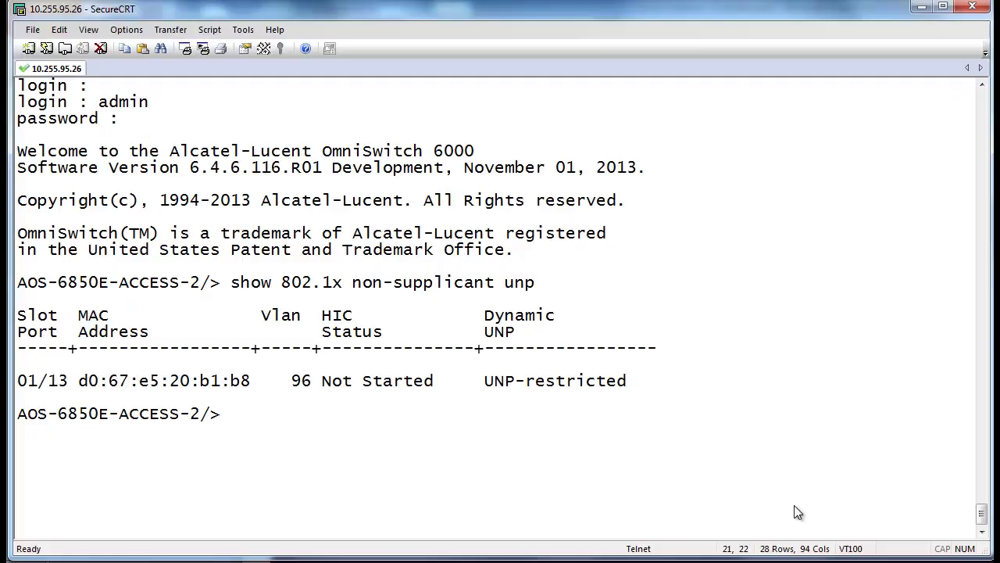
Rerun show 802.1x non-supplicant unp to confirm UNP-guest, then find the accepted WEBAUTH login in Access Tracker
key(Up)
key(Return)
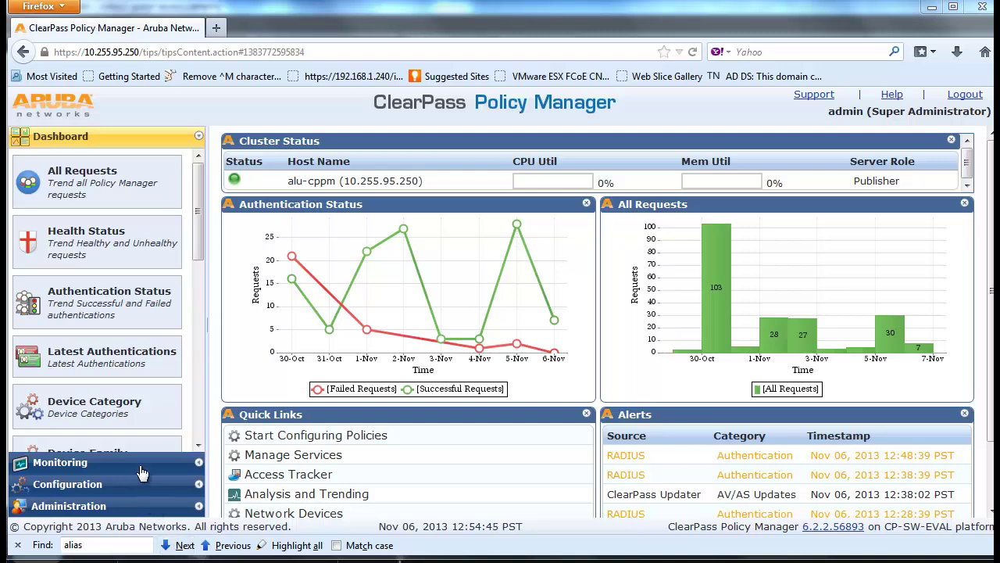
click(140, 466)
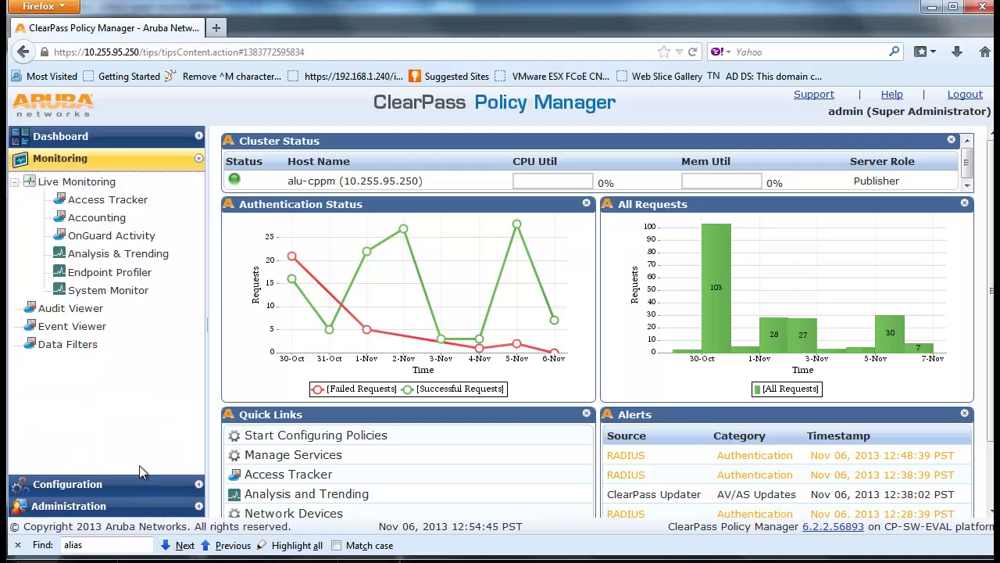
click(107, 200)
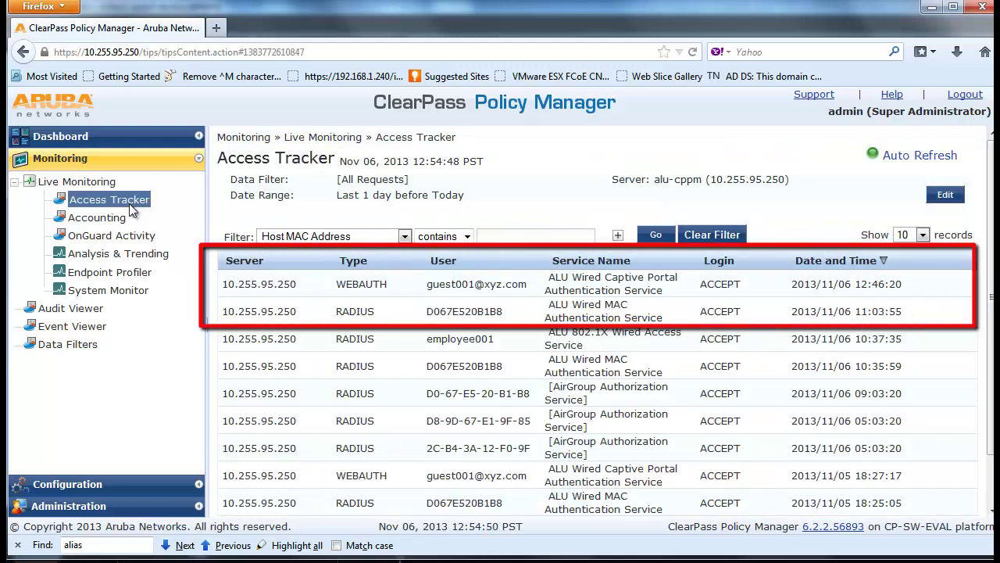